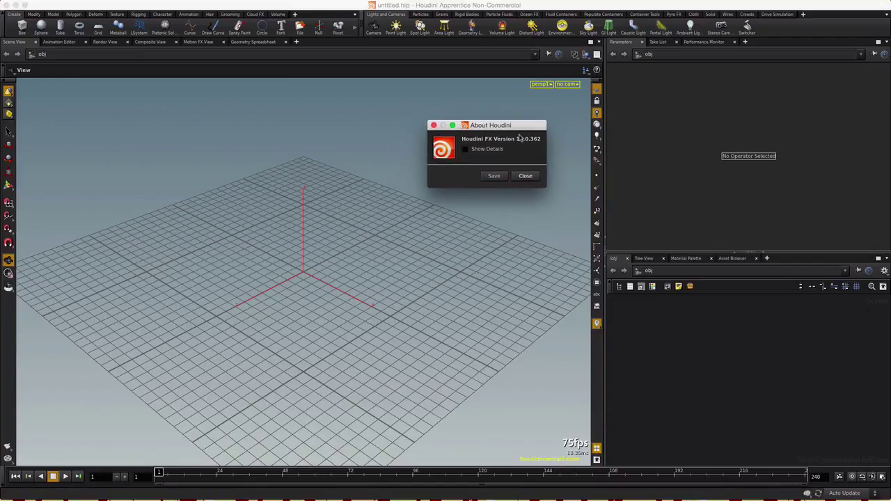
Create a Geometry object and delete the default File node inside it
click(526, 176)
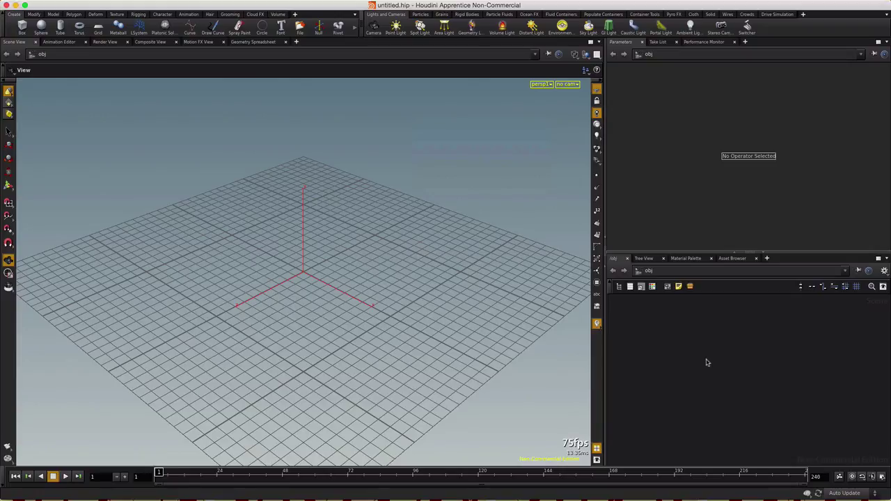
key(Tab)
text(geo)
key(Return)
click(754, 364)
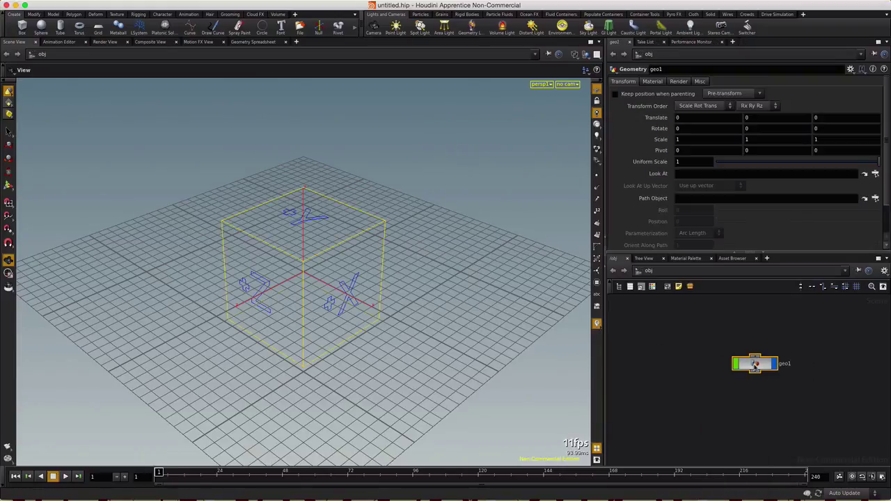
double_click(755, 364)
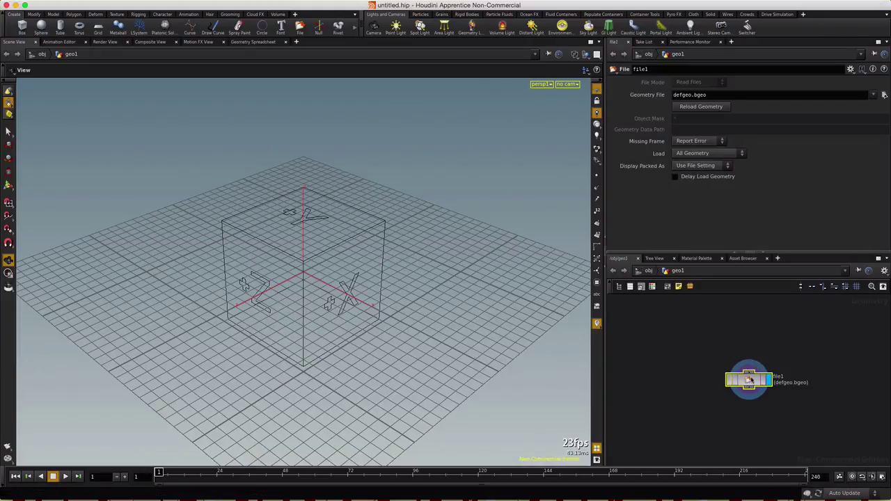
key(Delete)
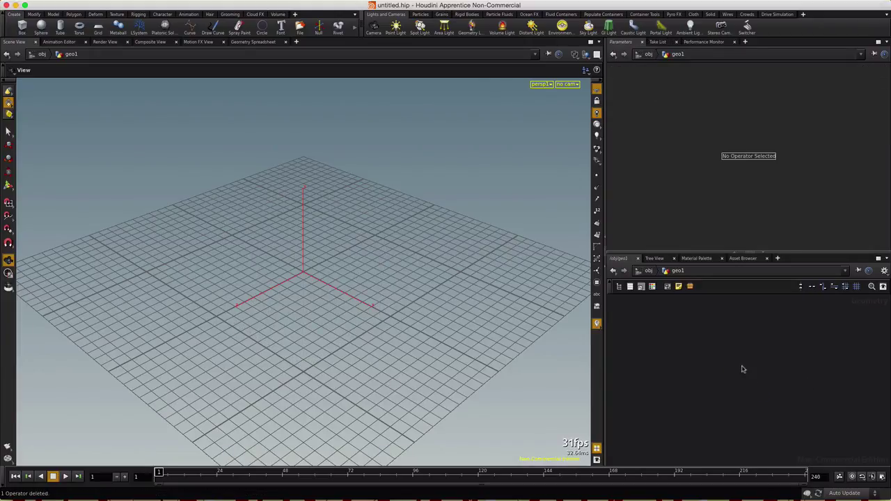
Paste the six copied curve nodes into the geometry network and connect them all to a new, displayed Merge node
key(ctrl+v)
scroll(730, 390, down, 4)
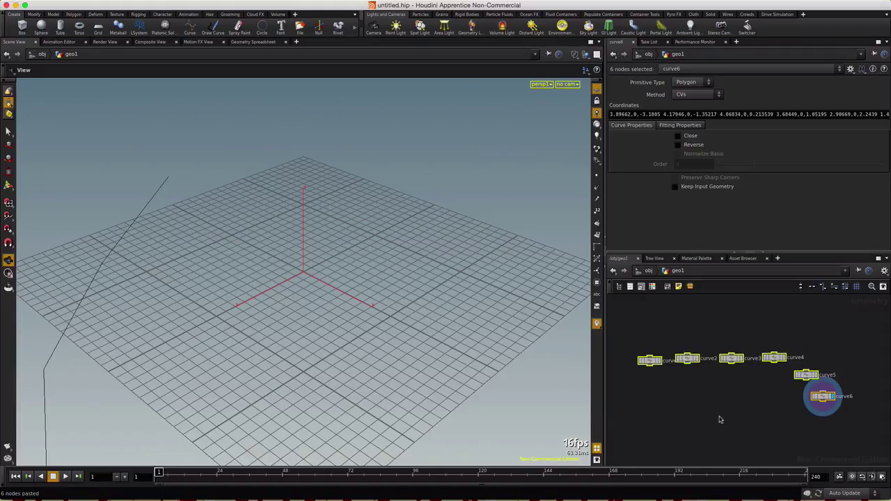
key(Tab)
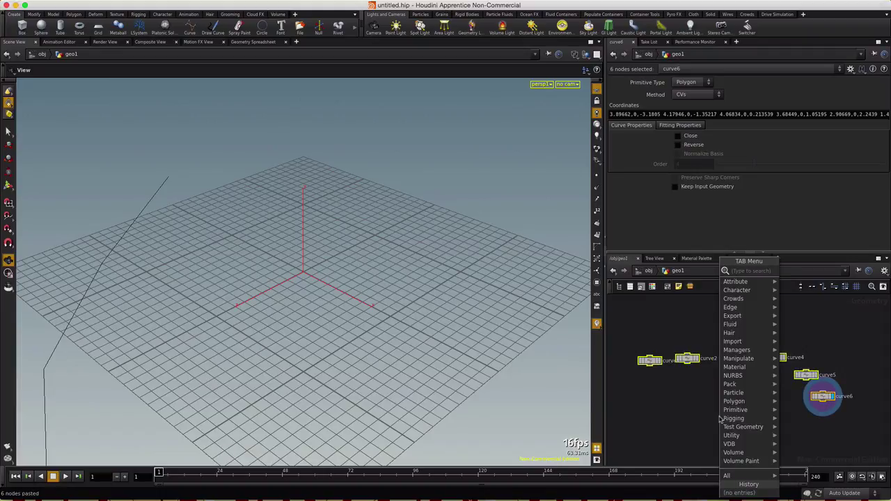
text(merge)
key(Return)
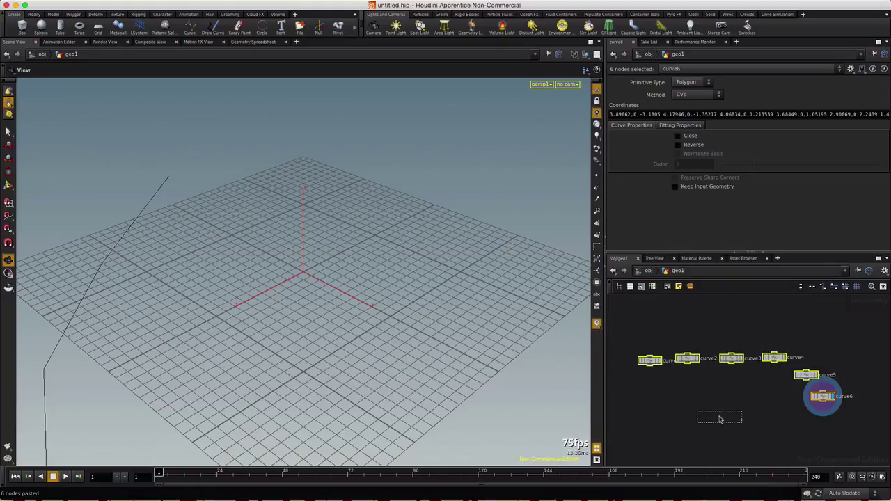
click(721, 417)
drag(636, 336, 729, 420)
click(729, 420)
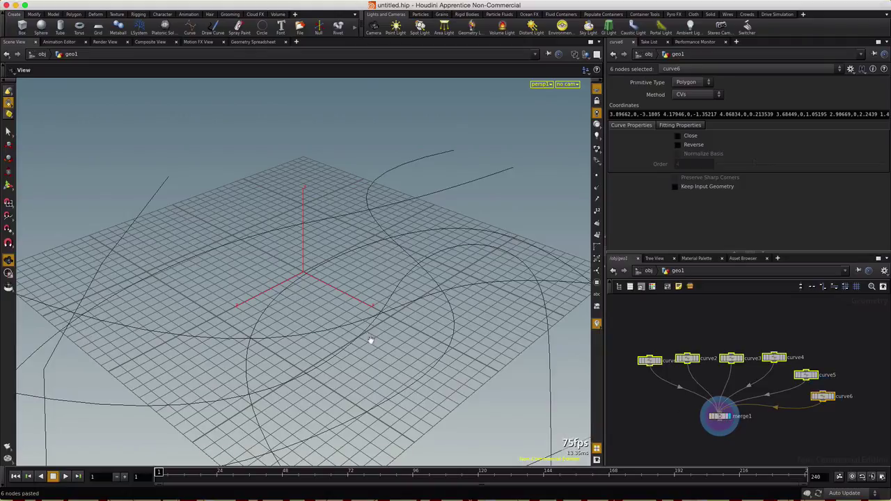
Examine the merged curves from the top view and inspect the Merge node and individual curve nodes
key(space+2)
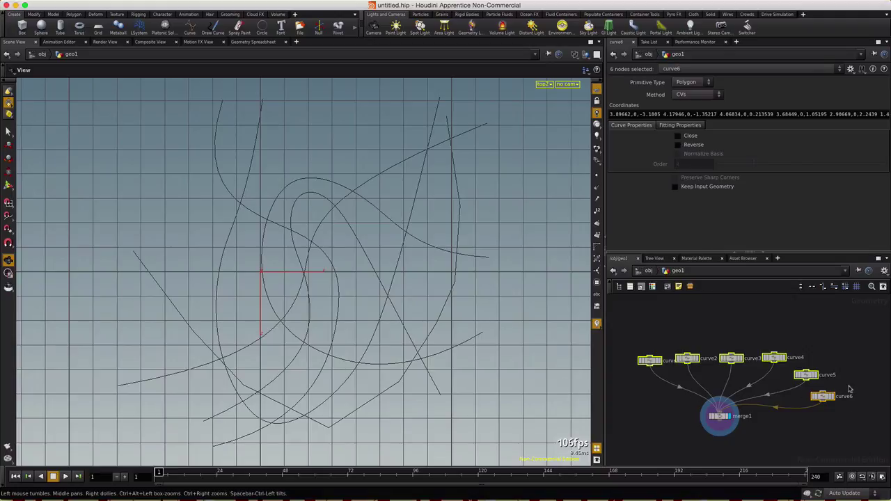
click(822, 396)
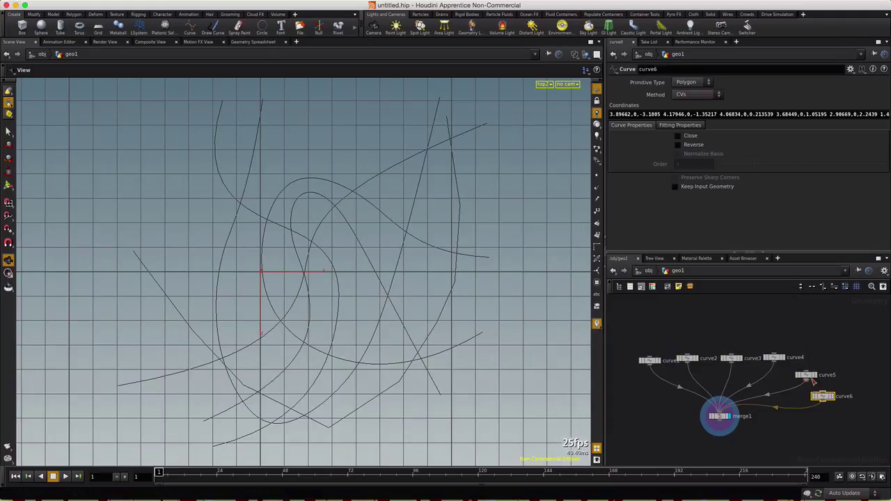
click(806, 376)
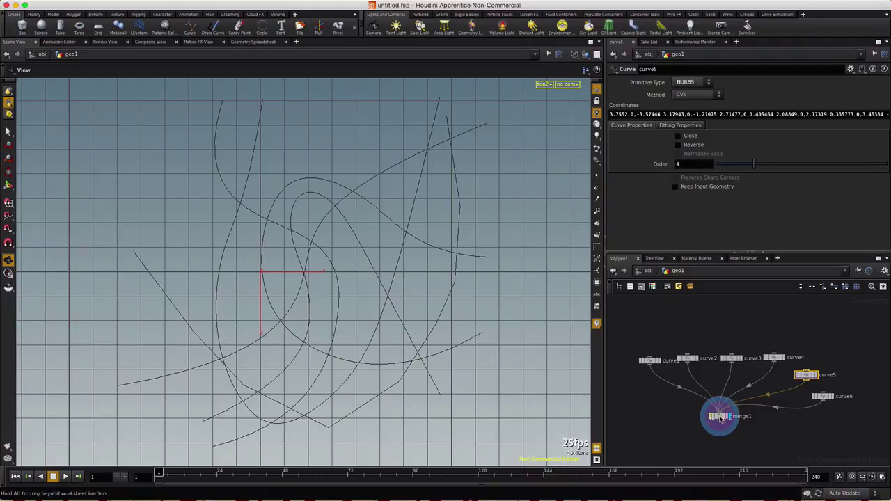
click(720, 418)
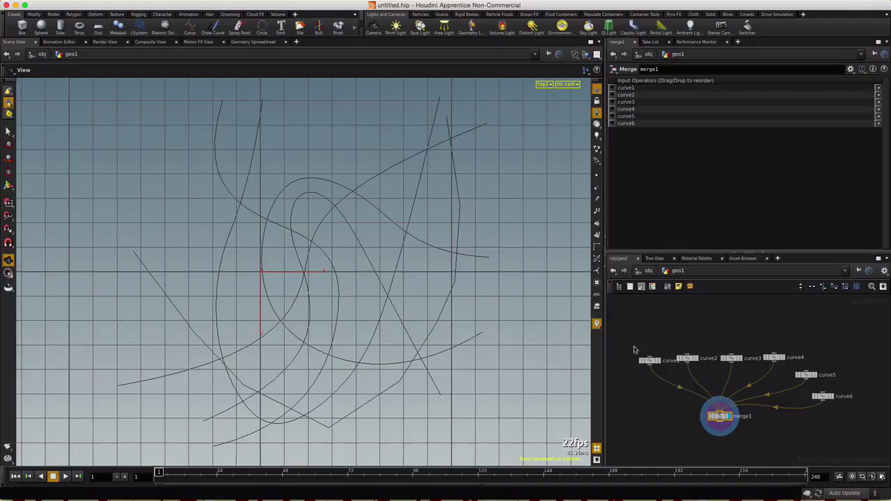
drag(630, 340, 672, 383)
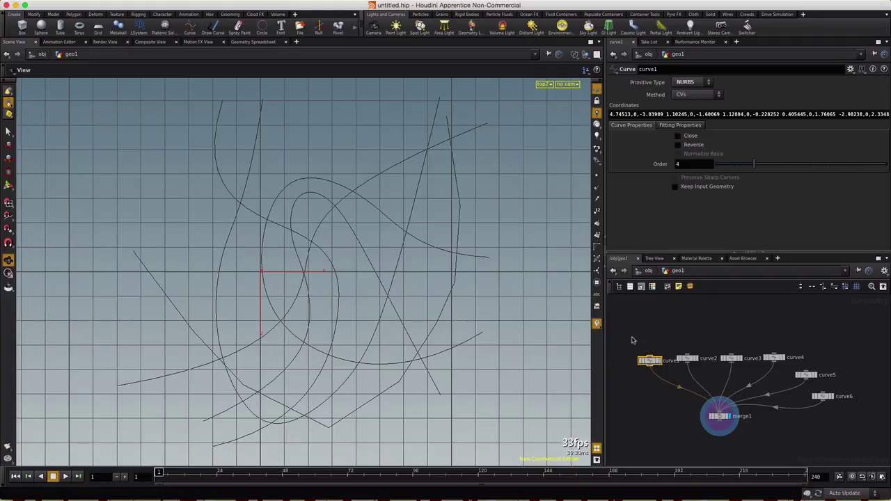
drag(630, 332, 707, 389)
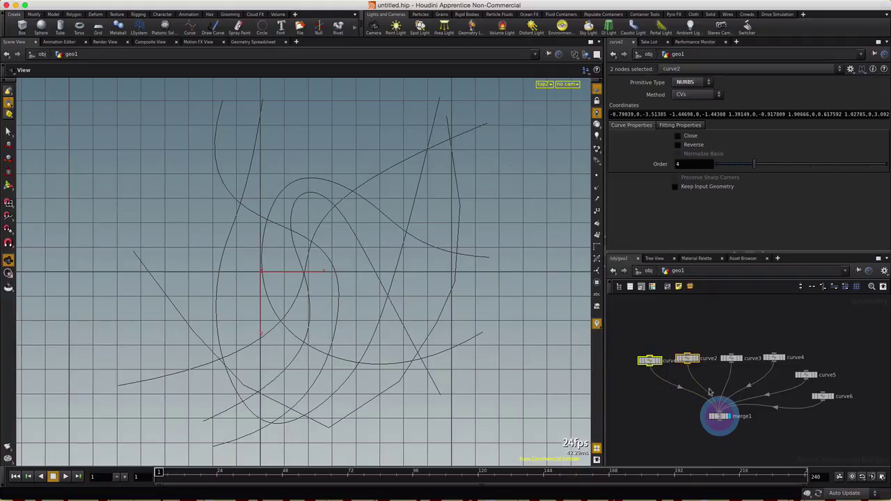
drag(634, 322, 740, 363)
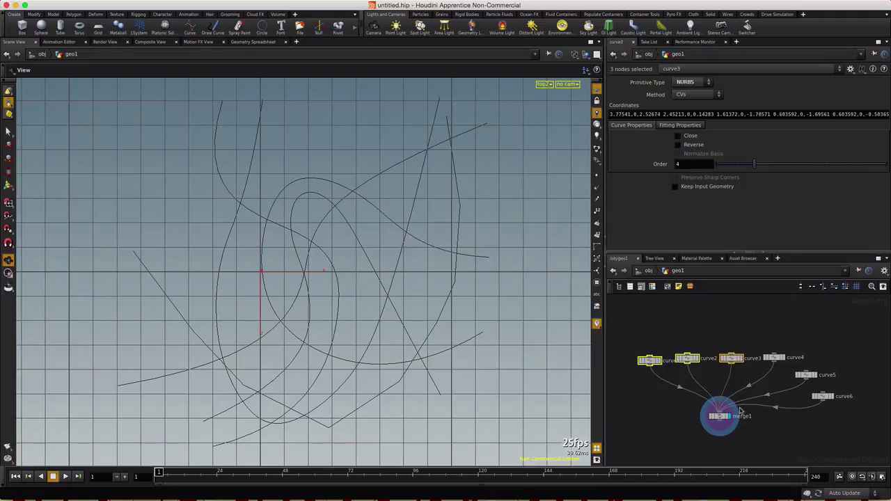
Add a Group node below the Merge node and name its primitive group curves_org
key(Tab)
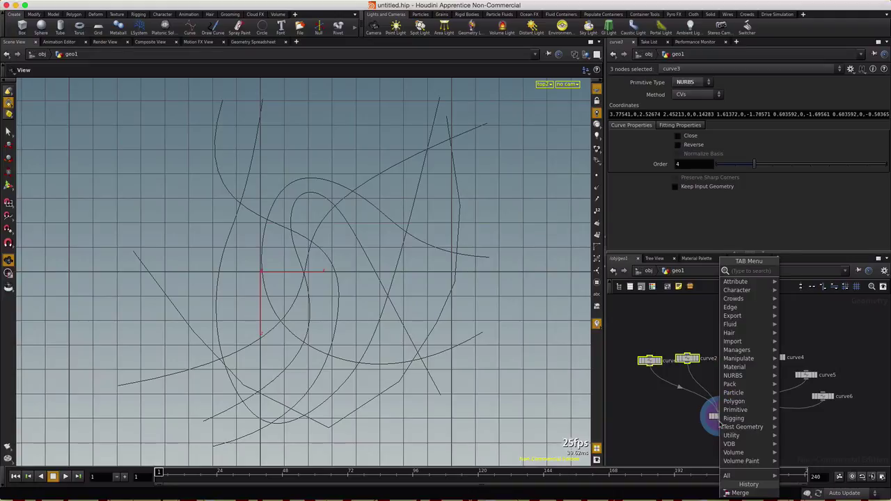
mouse_move(738, 281)
click(800, 279)
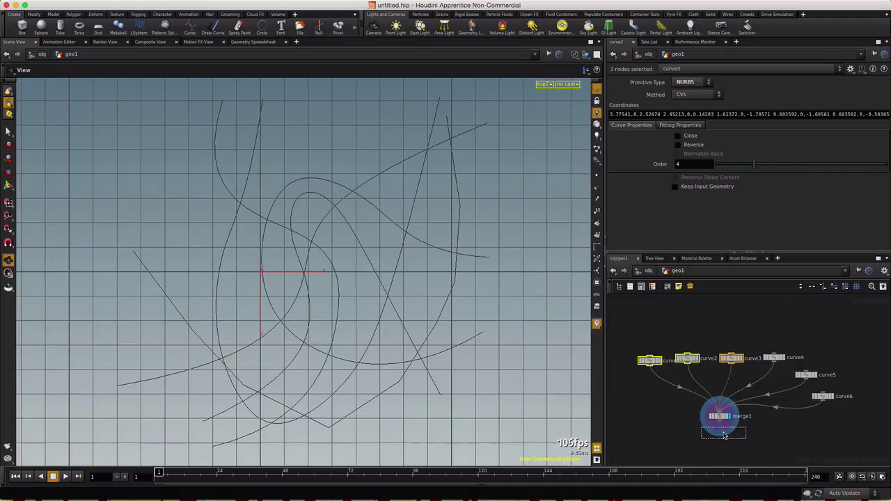
click(723, 434)
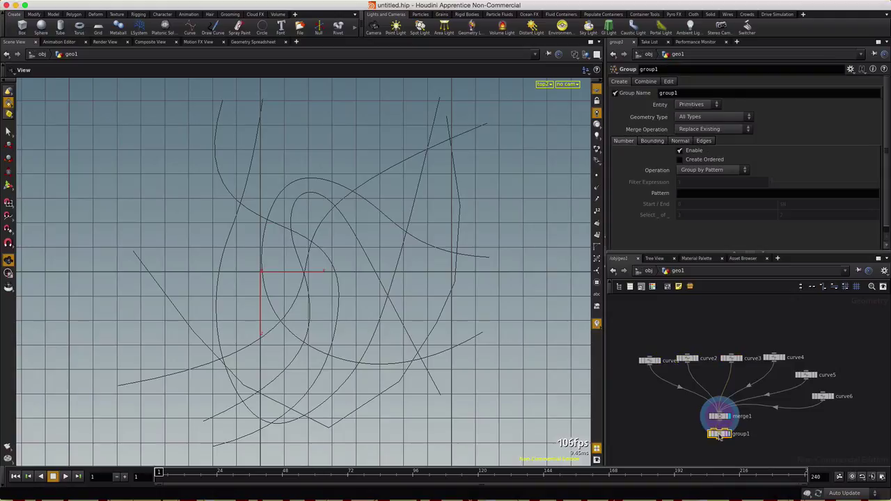
click(696, 94)
text(cur)
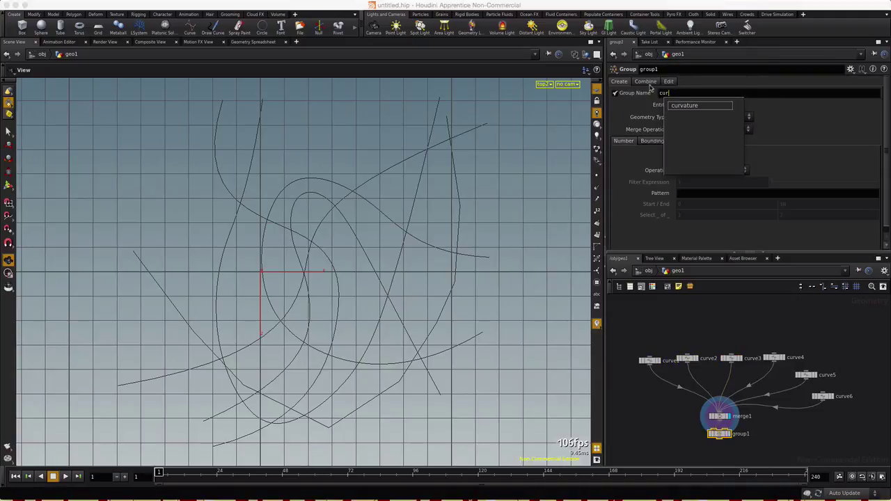
text(ves_org)
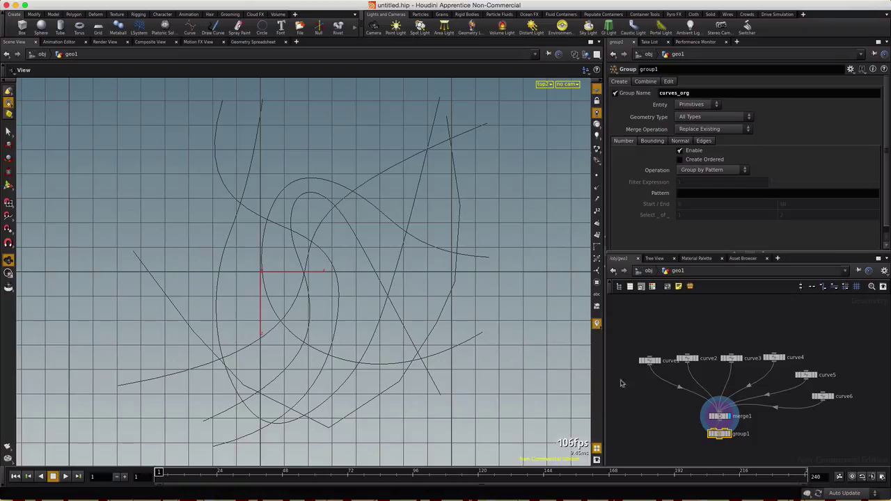
middle_drag(683, 424, 691, 382)
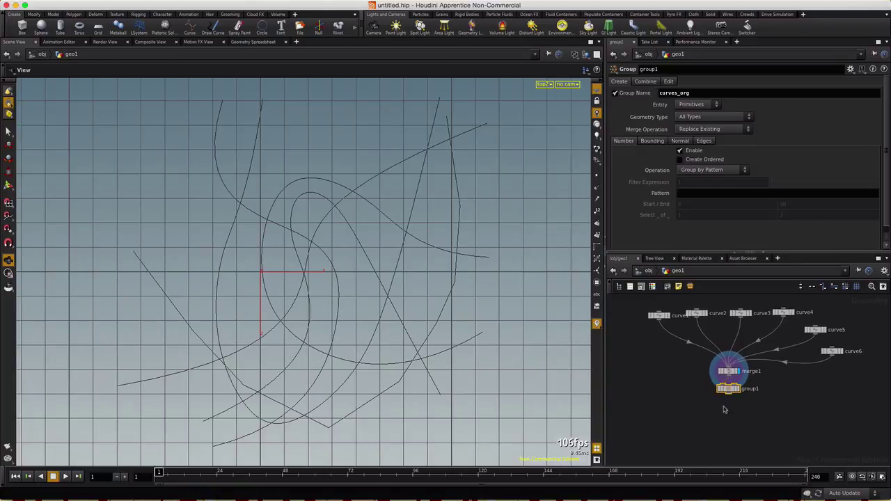
key(Tab)
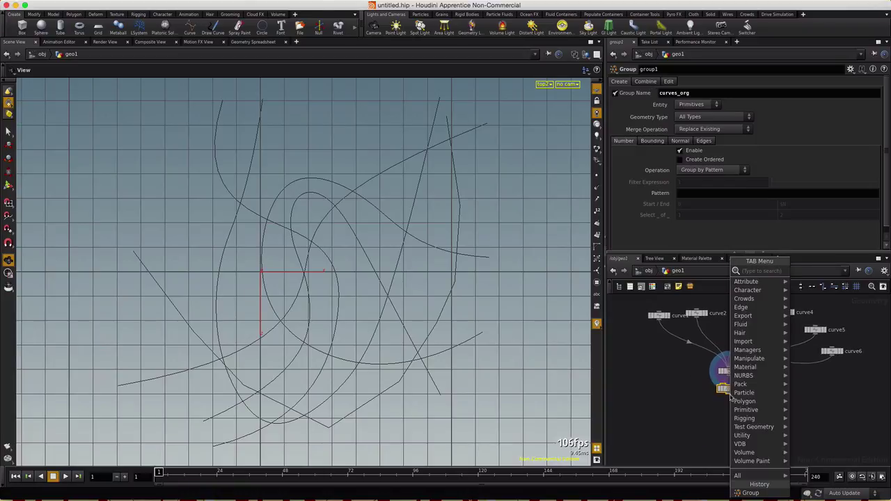
key(Escape)
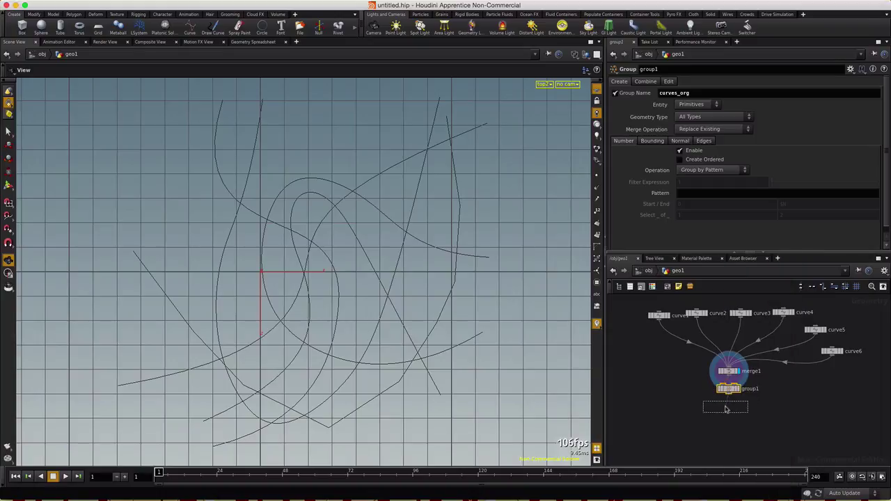
click(726, 410)
key(Delete)
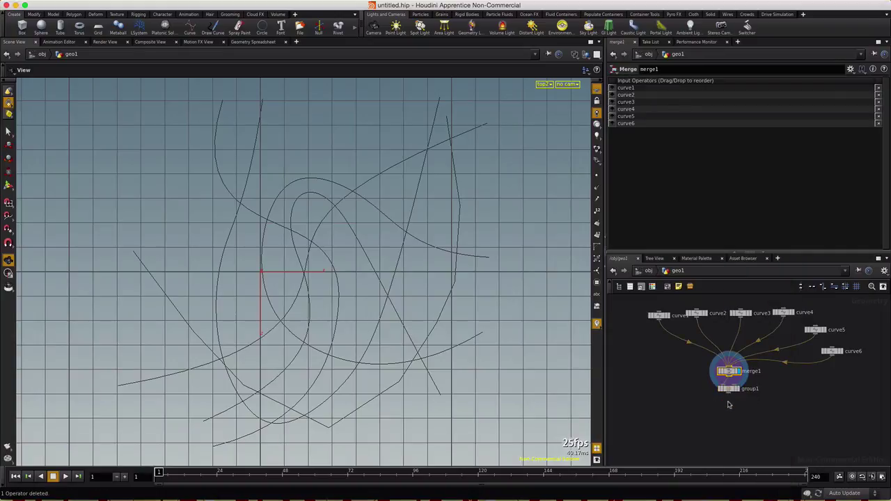
Add a ForEach node below the Group node and set it to run for Each Primitive/Point
key(Tab)
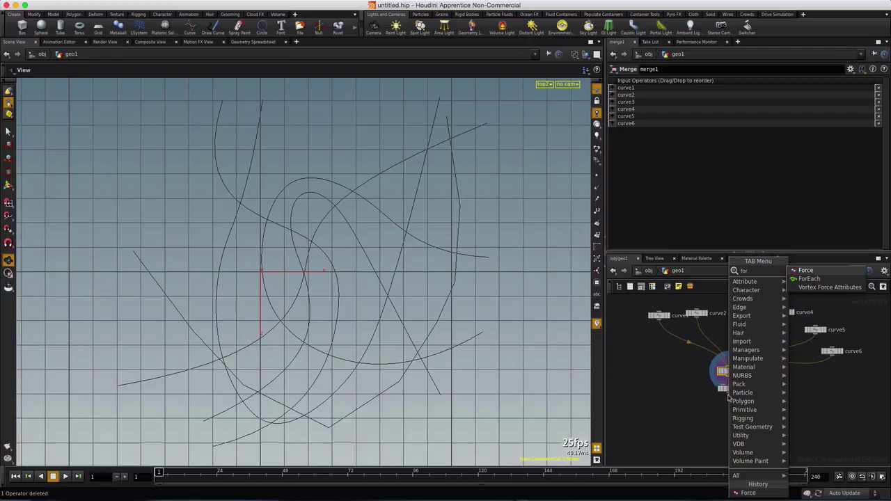
key(Escape)
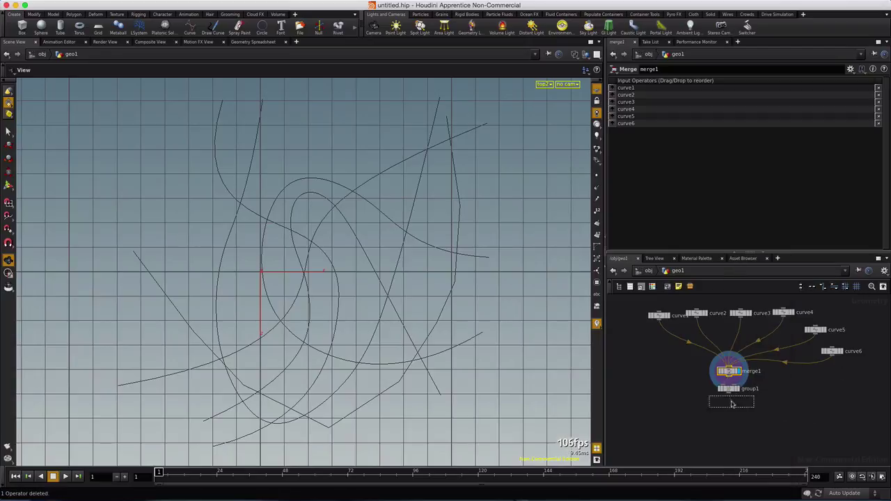
click(729, 406)
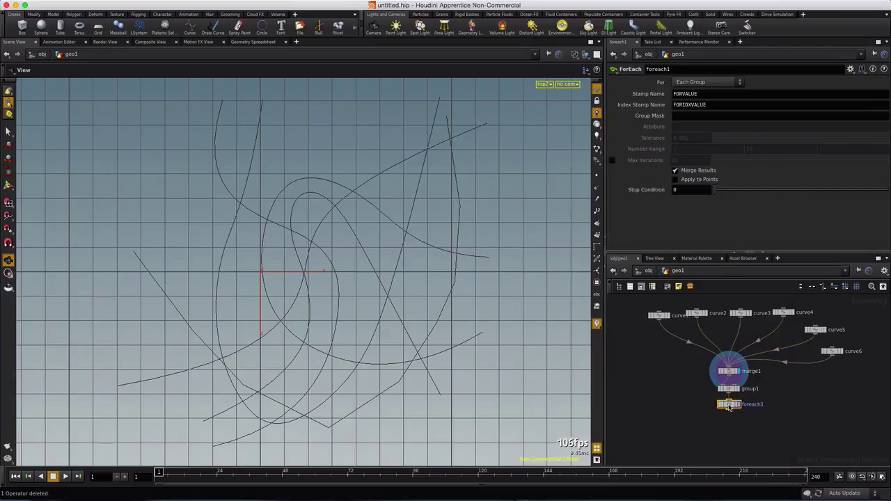
click(740, 83)
click(700, 107)
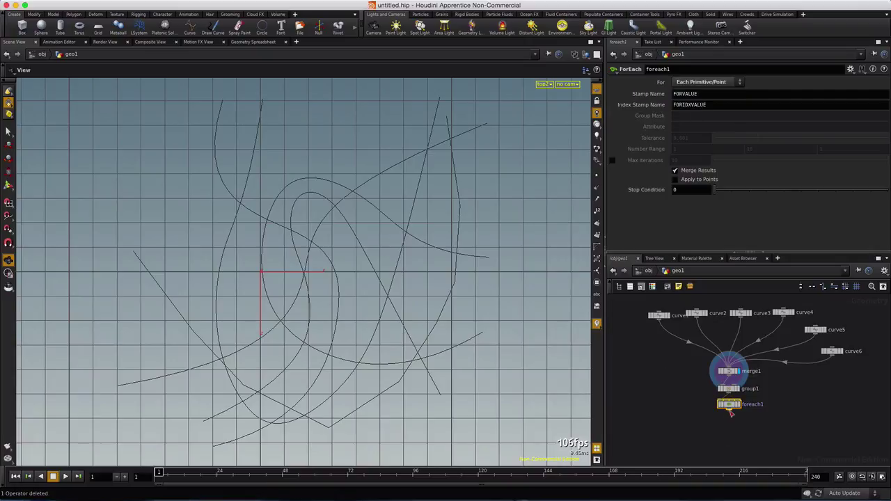
Add a Delete node below the ForEach node and set its group to curves_org
key(Tab)
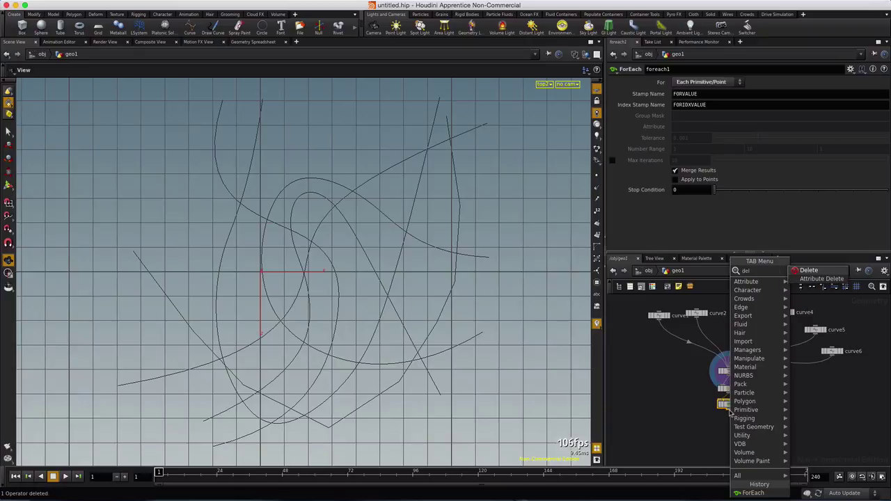
click(738, 418)
click(733, 427)
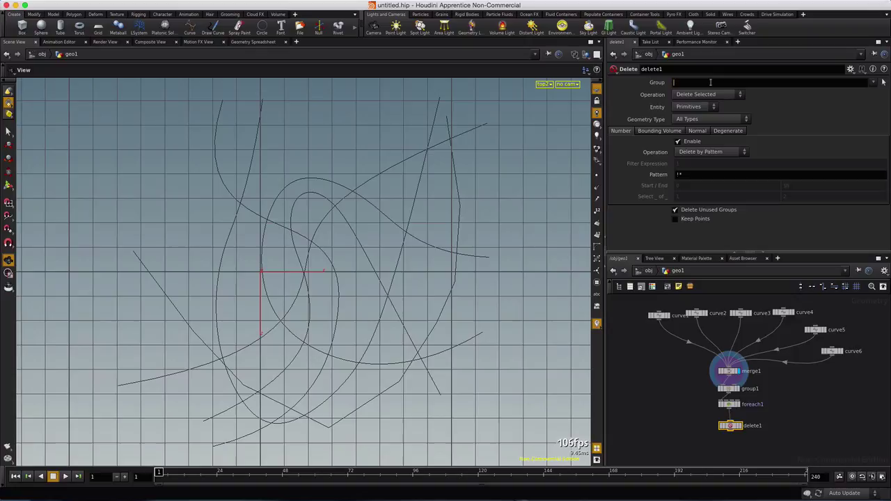
text(curves_org)
Add a Clean node below the Delete node
key(Tab)
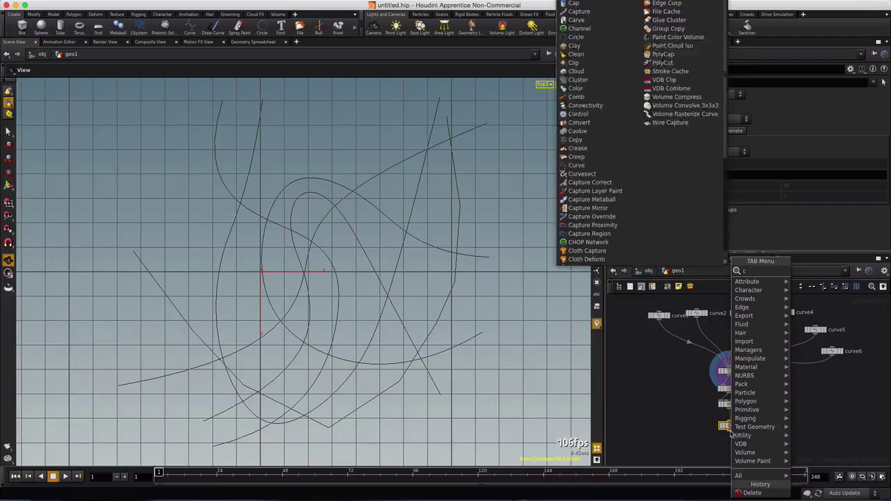
click(735, 437)
click(735, 443)
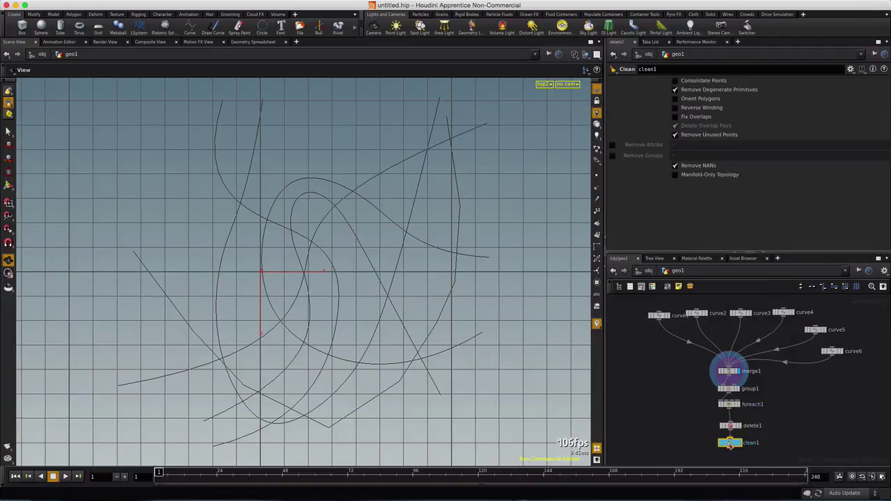
double_click(728, 442)
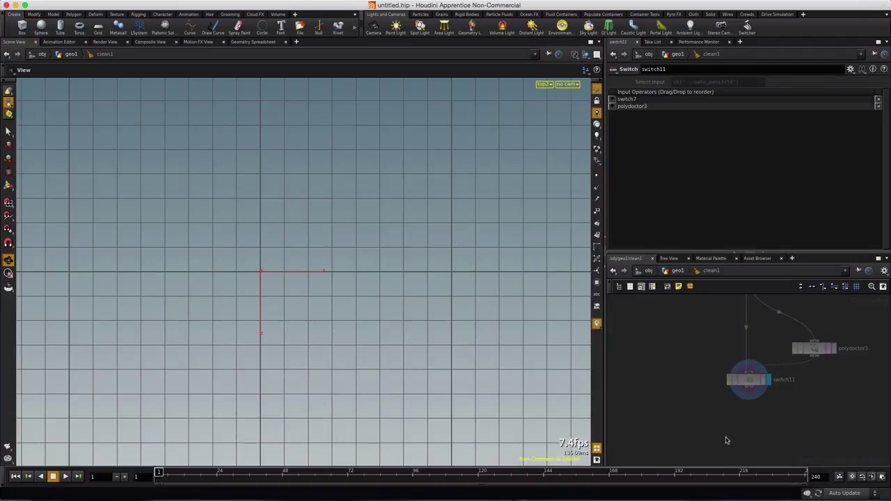
click(677, 270)
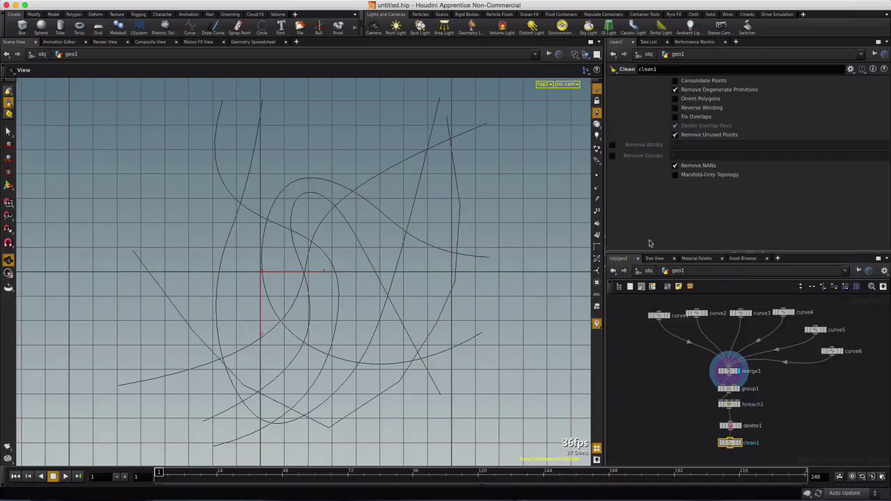
Enable Consolidate Points and Fix Overlaps on the Clean node and disable Remove Degenerate Primitives, Delete Overlap Pairs, Remove Unused Points and Remove NANs
click(674, 81)
click(675, 90)
click(674, 117)
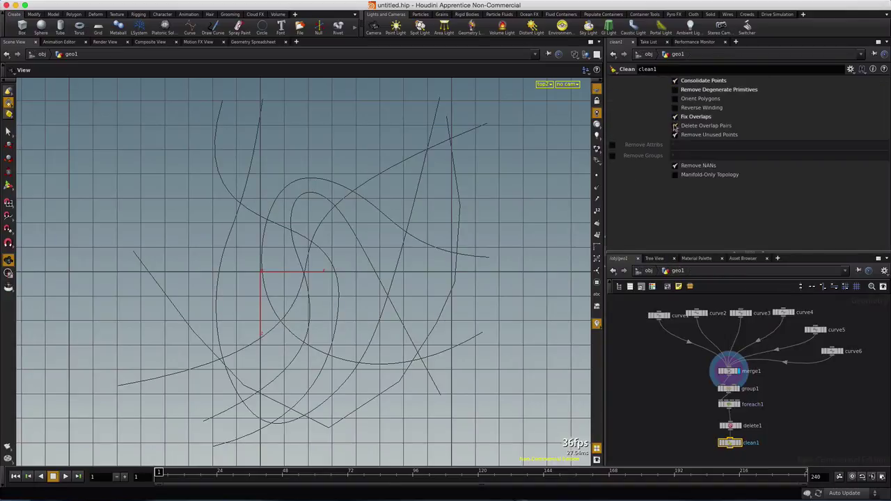
click(675, 125)
click(675, 134)
click(674, 165)
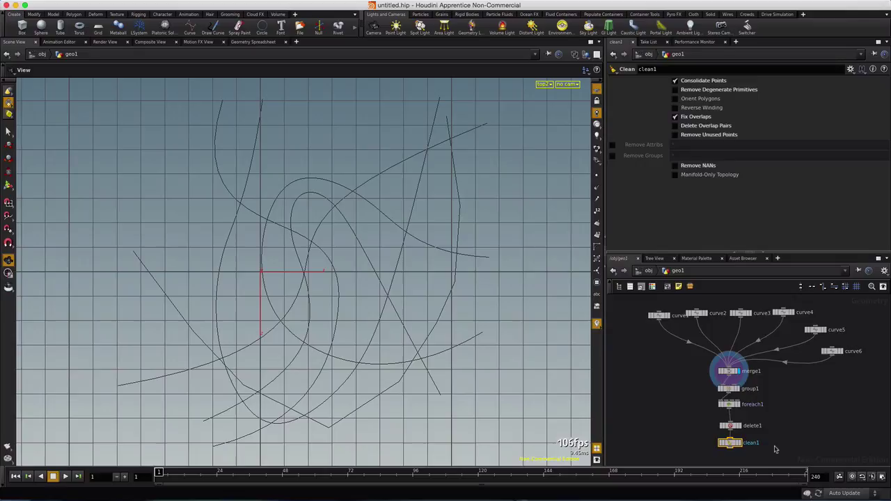
drag(731, 404, 731, 410)
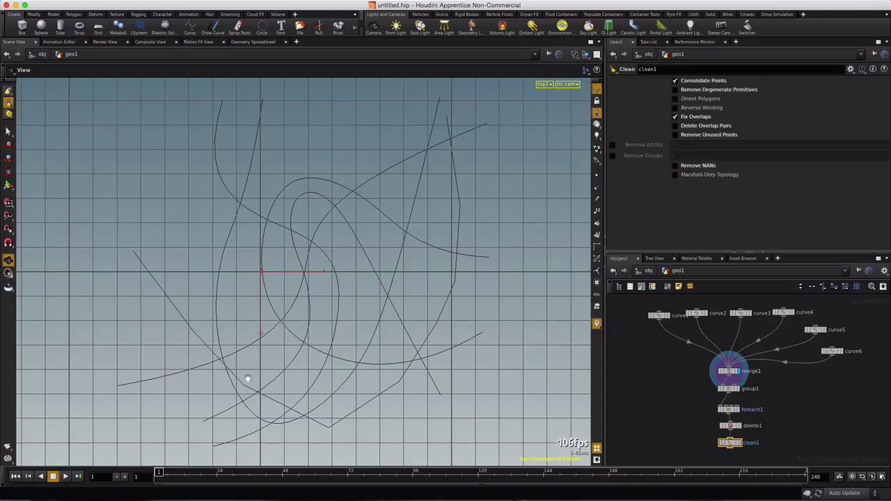
Switch the viewport to perspective and add a Grid node beside the ForEach chain
key(space+1)
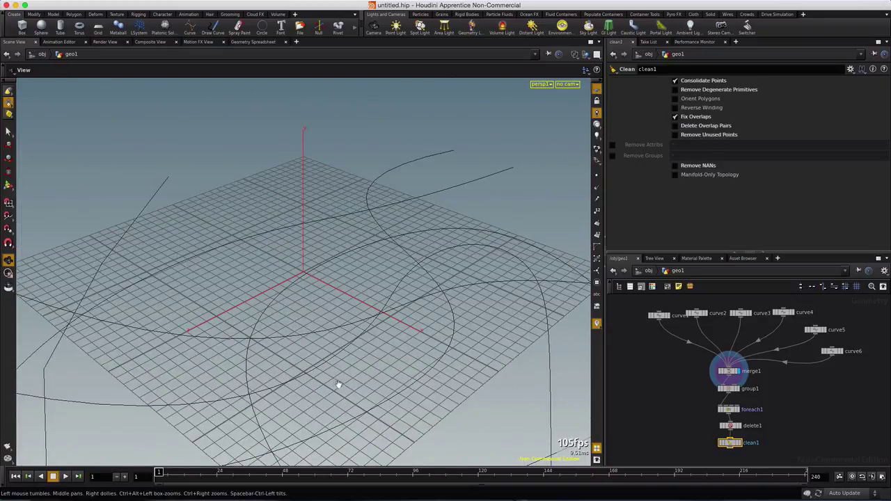
drag(338, 386, 273, 344)
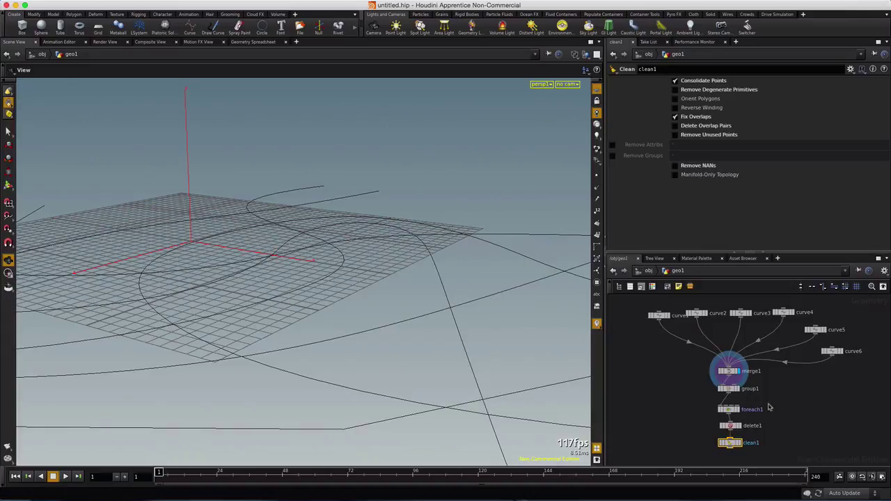
key(Tab)
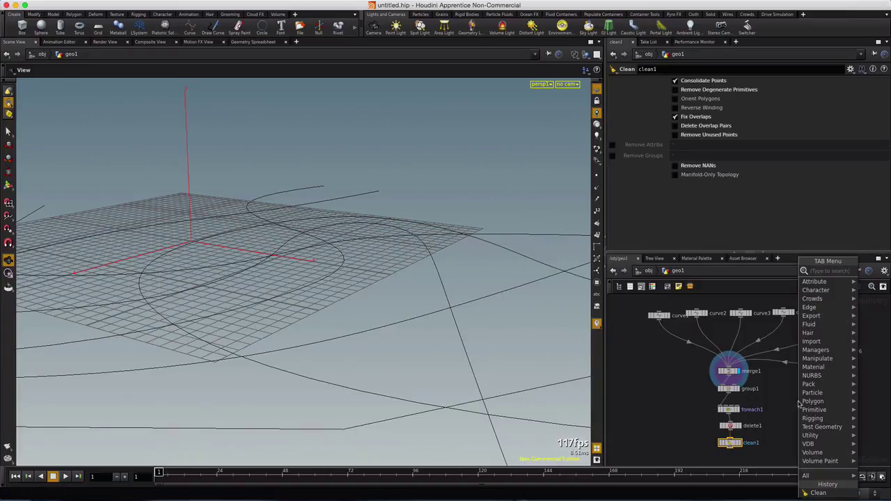
click(802, 406)
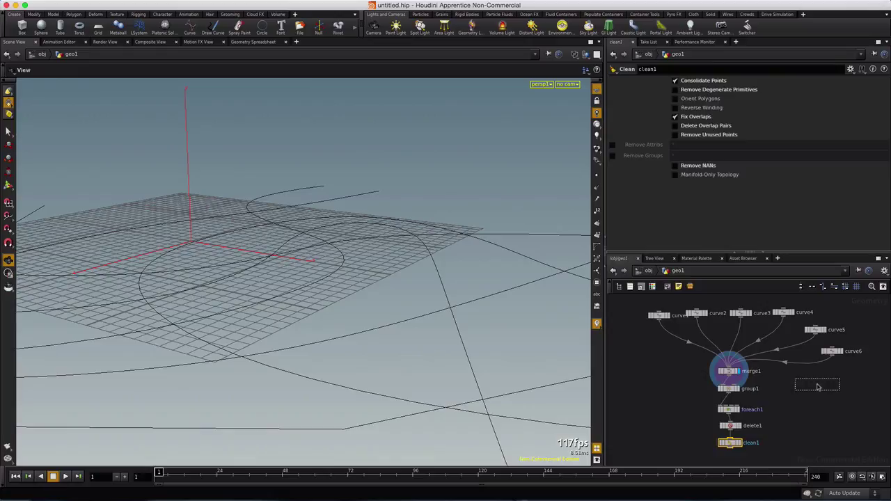
click(818, 387)
Add a Mountain node below the Grid node and connect its output to the ForEach node's second input
key(Tab)
text(moun)
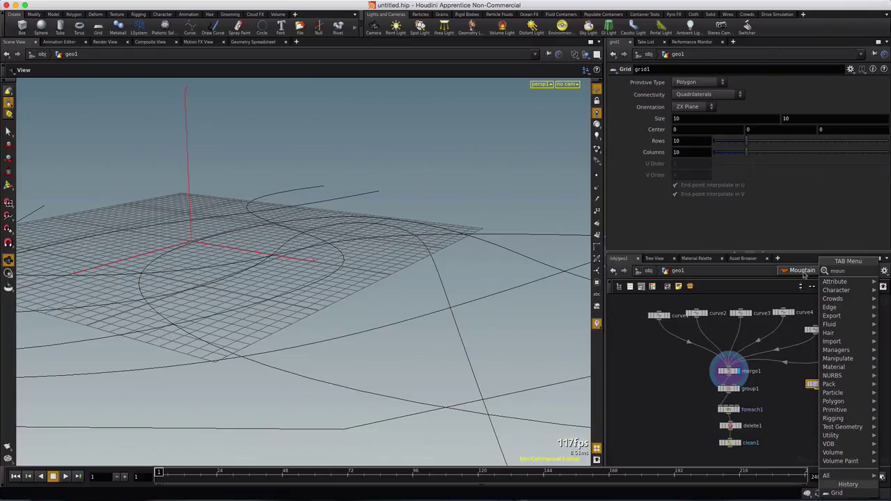
click(804, 271)
click(817, 402)
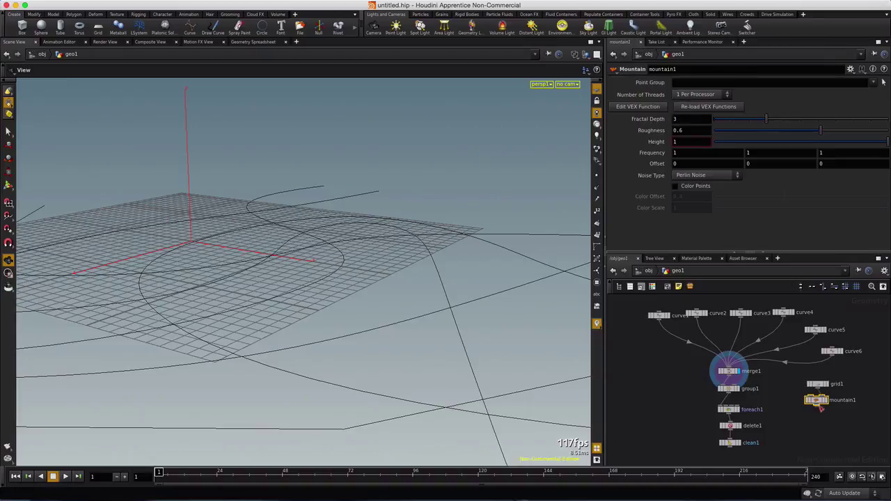
drag(817, 409, 727, 406)
drag(820, 394, 819, 389)
Set the Grid node's size to 75 by 75 and increase its number of rows
click(818, 385)
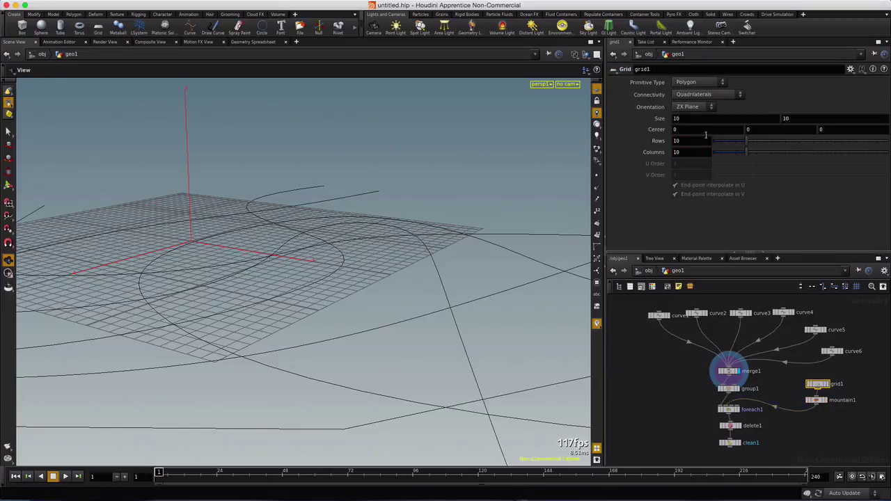
double_click(681, 118)
text(25)
key(Tab)
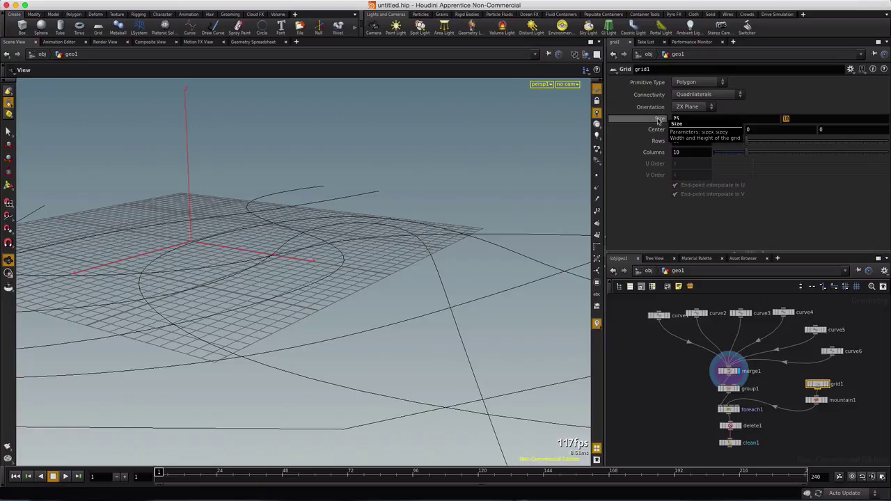
double_click(688, 140)
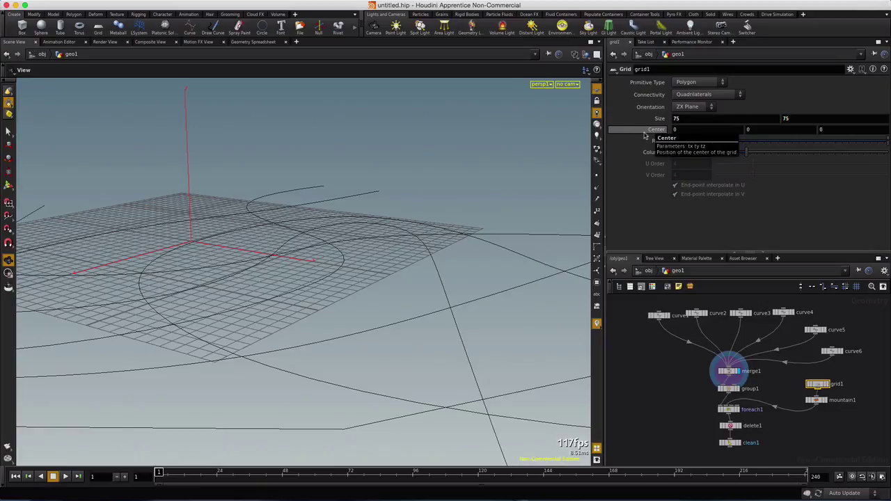
Set the Mountain node's height to 0.2 and display its terrain in the viewport
click(816, 400)
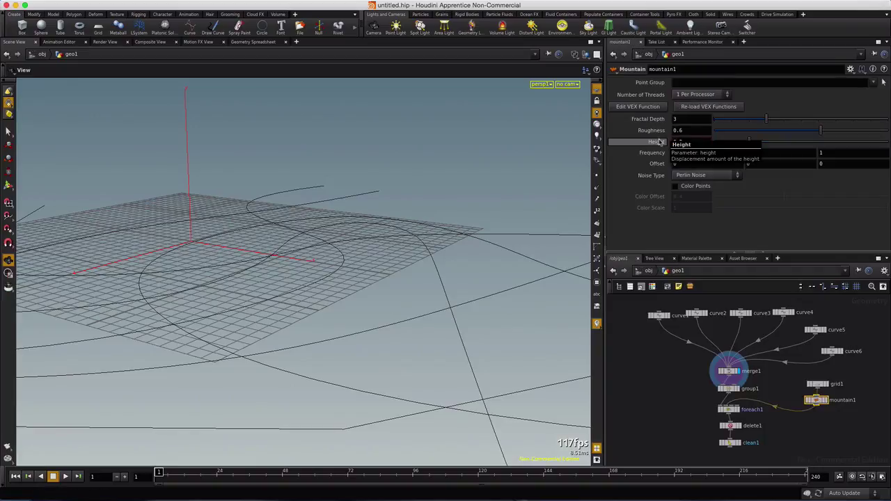
text(0.2)
key(Return)
click(827, 401)
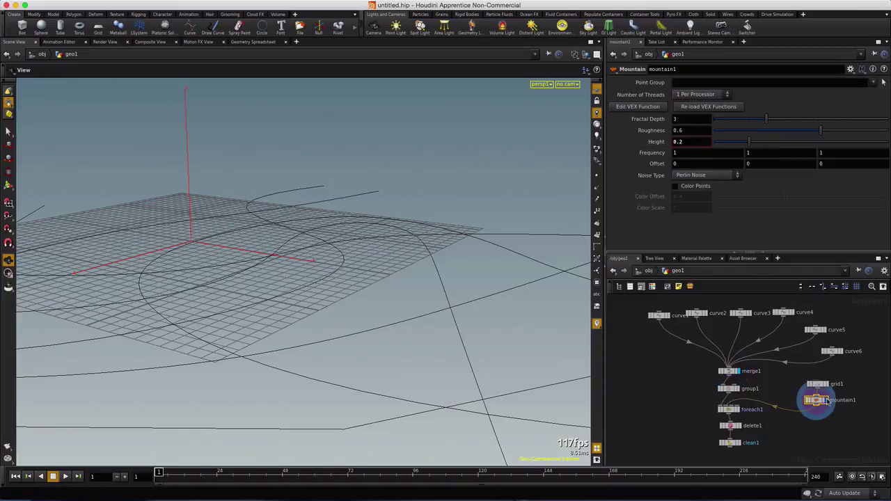
mouse_move(189, 233)
mouse_down()
mouse_move(326, 237)
mouse_move(195, 239)
mouse_move(171, 230)
mouse_move(244, 252)
mouse_move(289, 241)
mouse_move(193, 231)
mouse_up()
drag(326, 269, 362, 259)
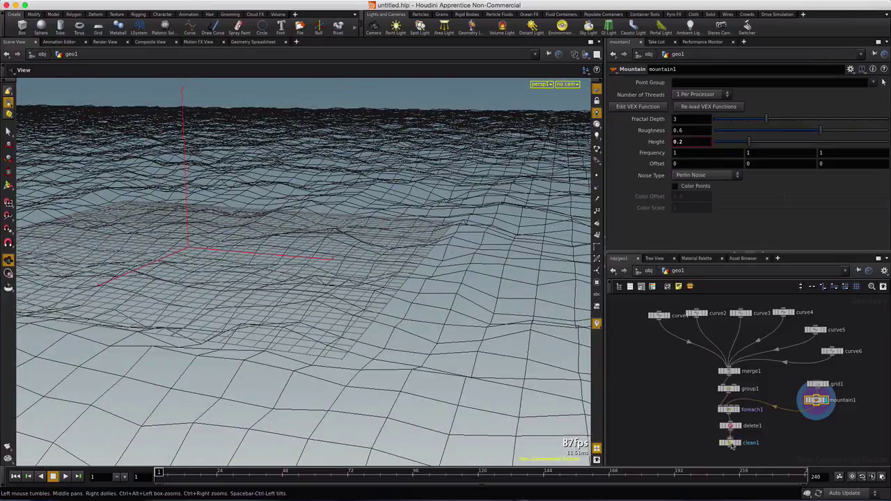
Enter the ForEach node's subnetwork and add a second Each node beside the existing one
middle_drag(699, 423, 700, 384)
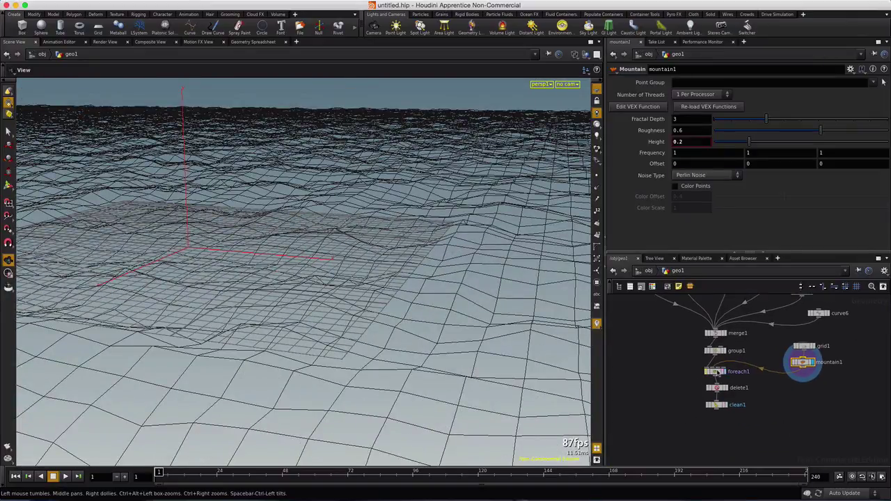
double_click(715, 372)
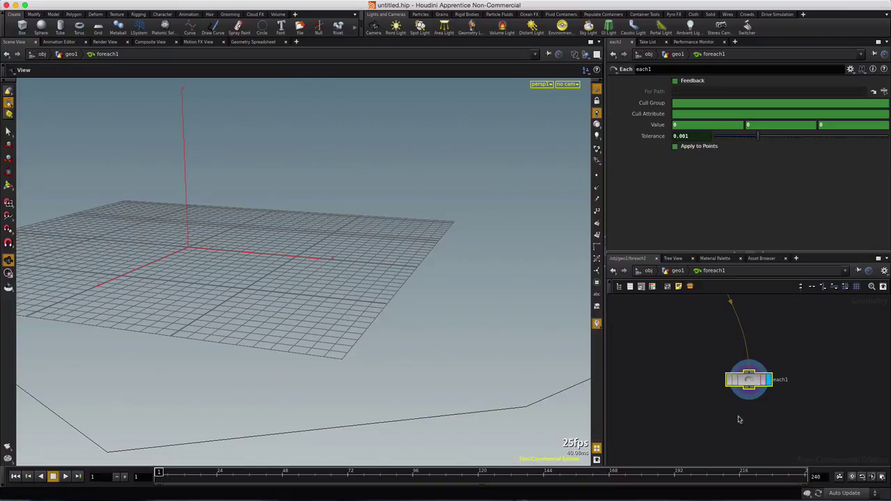
key(Tab)
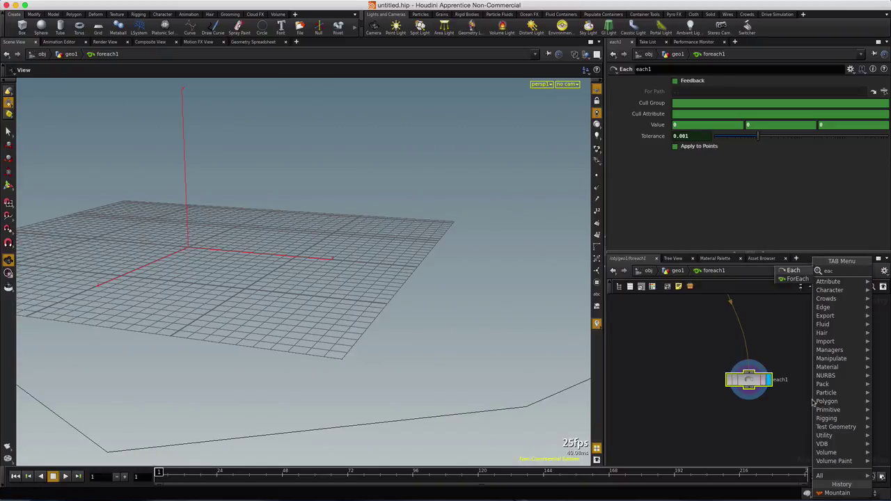
key(Escape)
drag(861, 400, 887, 394)
click(879, 382)
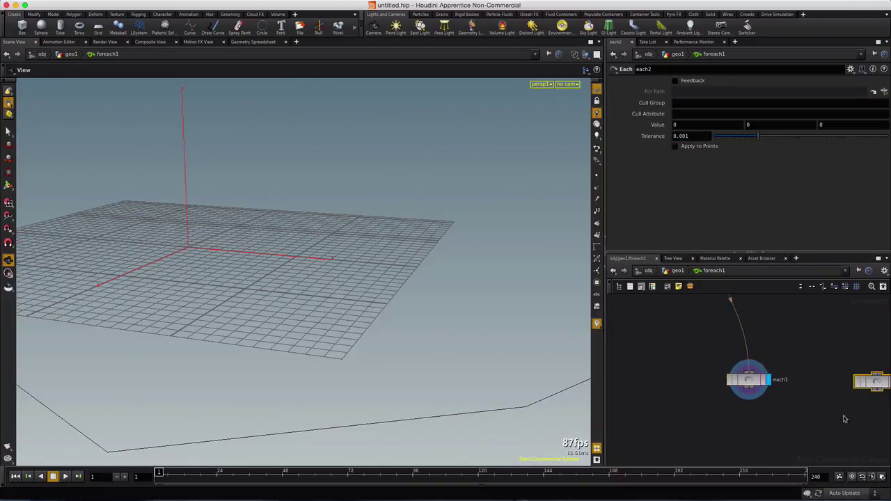
middle_drag(842, 418, 727, 422)
drag(766, 387, 813, 388)
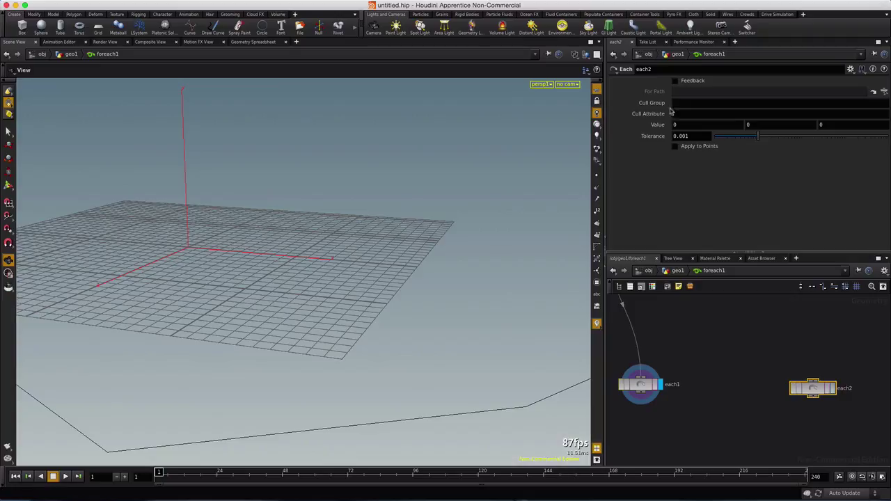
Turn on Feedback for the second Each node and set its For Path to /obj/geo1/foreach1
click(674, 81)
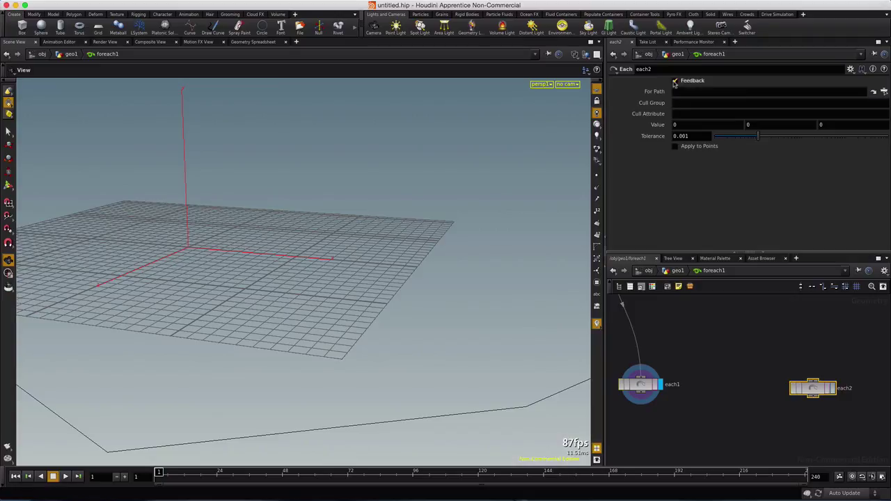
click(883, 91)
click(786, 45)
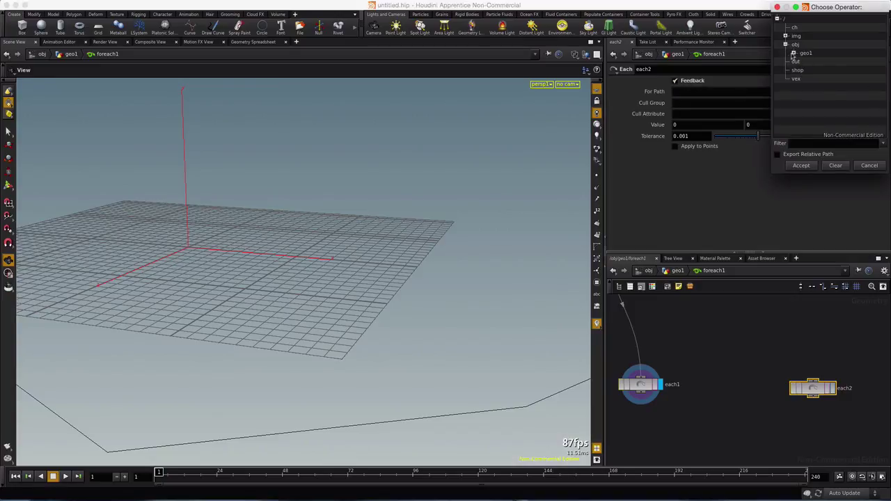
click(794, 54)
click(816, 131)
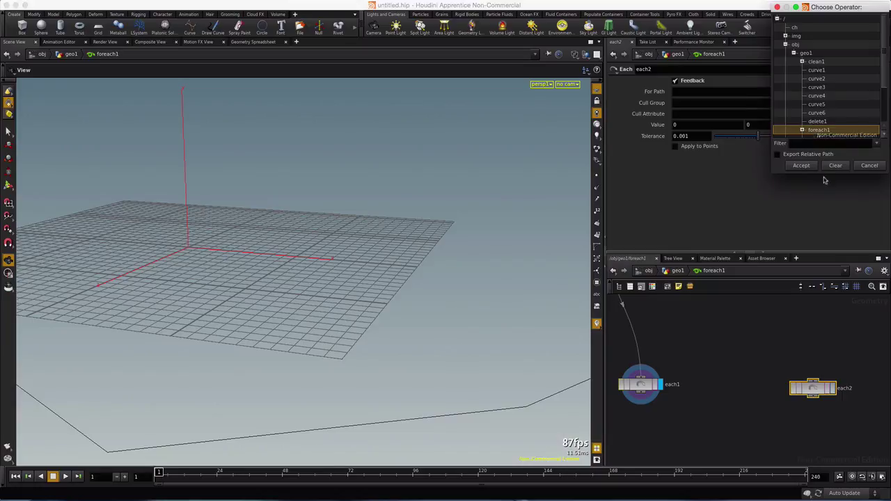
click(802, 166)
Connect the group1 subnetwork input to the second Each node
scroll(734, 417, down, 3)
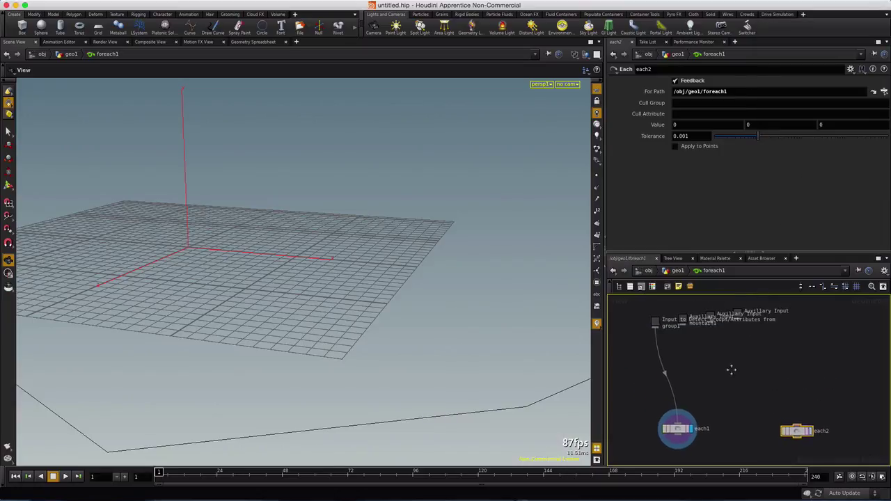
middle_drag(731, 369, 734, 362)
drag(663, 327, 800, 420)
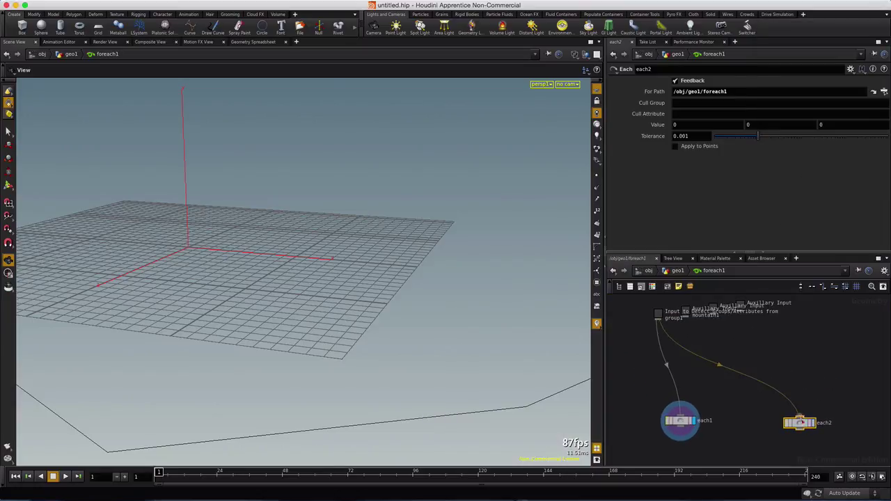
Place the mountain1 auxiliary input between the two Each nodes and move the unused auxiliary inputs out of the way
drag(686, 314, 736, 401)
drag(794, 332, 710, 307)
drag(829, 316, 875, 306)
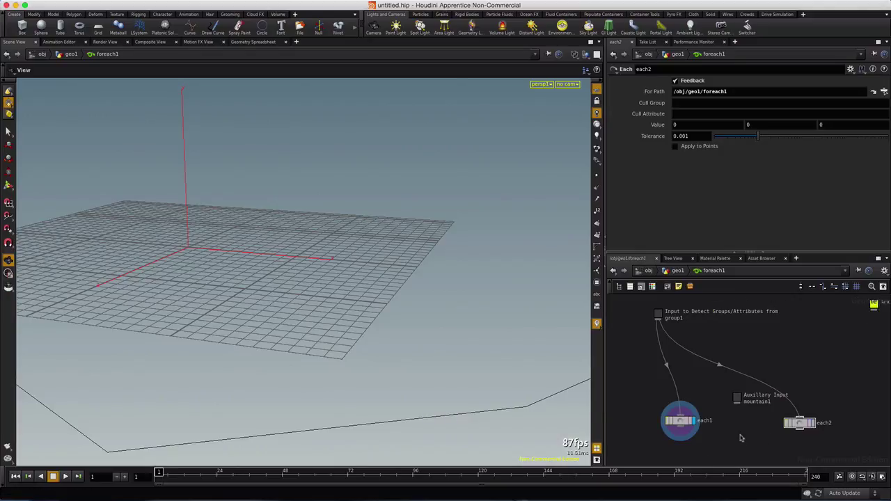
Add a Merge node and connect the mountain1 auxiliary input and the second Each node to it
middle_drag(741, 438, 731, 387)
key(Tab)
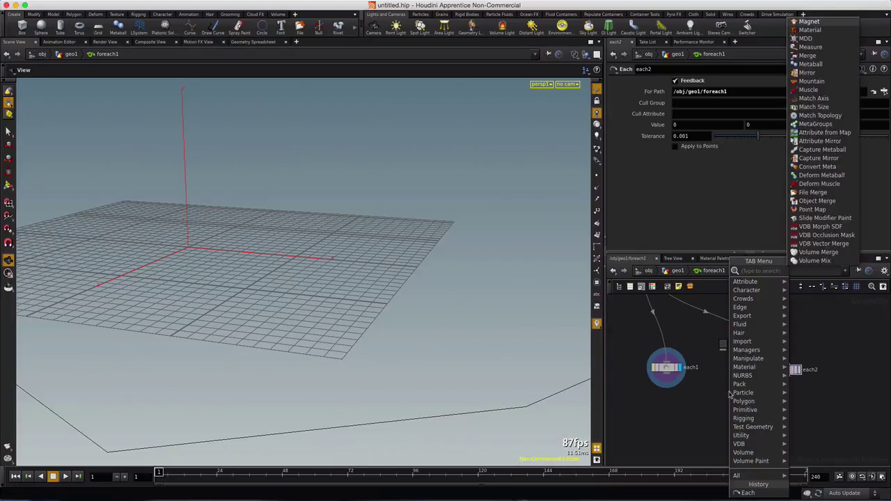
click(808, 278)
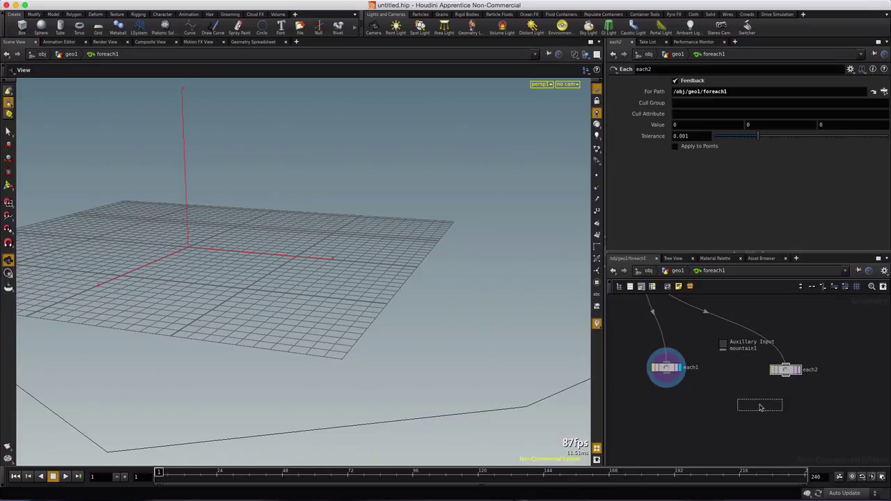
click(756, 404)
drag(724, 352, 753, 412)
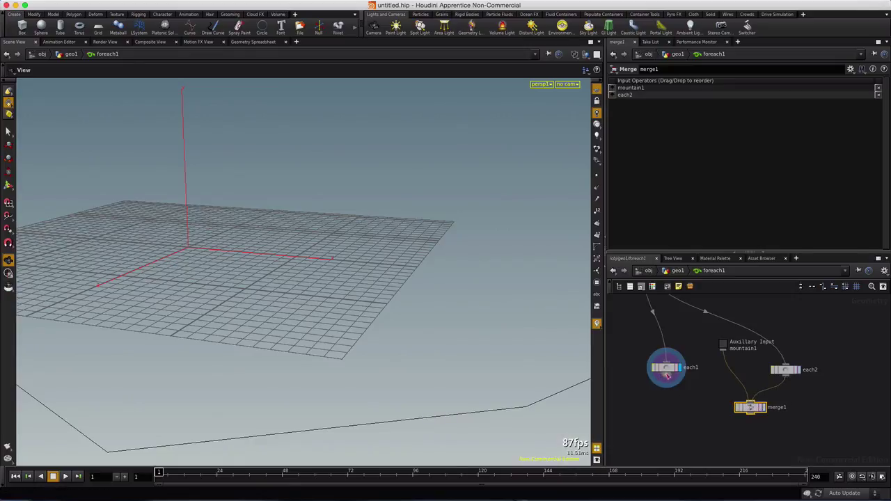
Add a Resample node connected below the first Each node
key(Tab)
text(resa)
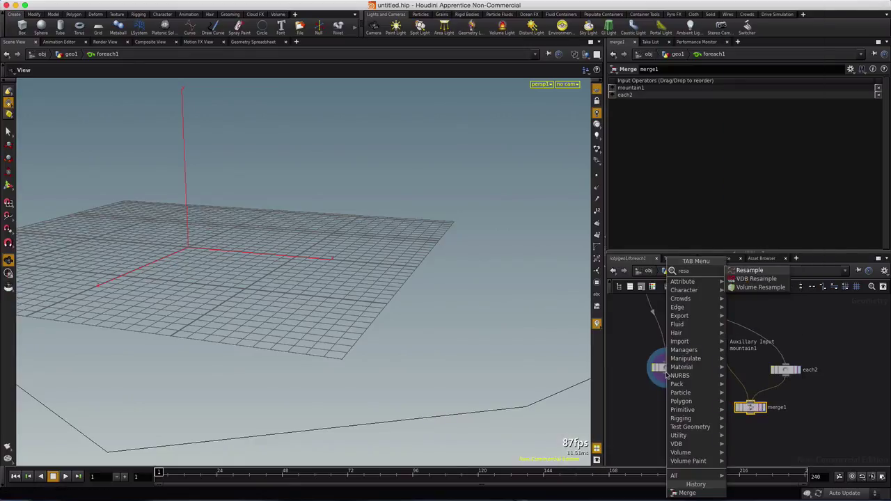
key(Return)
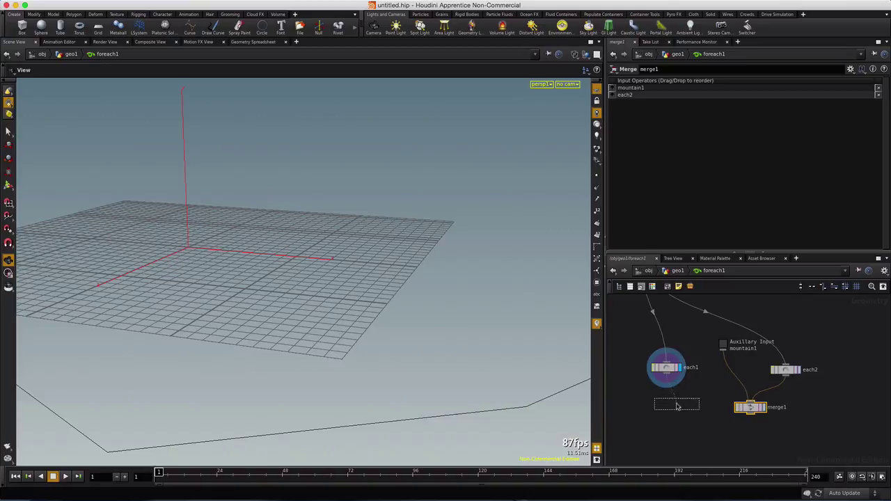
click(668, 407)
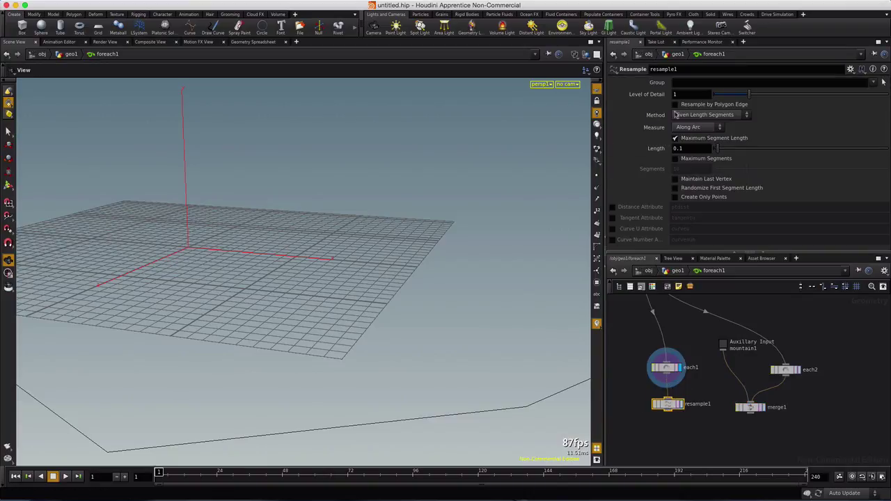
Set the Resample node's level of detail to 5 and segment length to 0.2, and enable Maintain Last Vertex
text(5)
double_click(685, 147)
text(0.2)
key(Return)
click(674, 179)
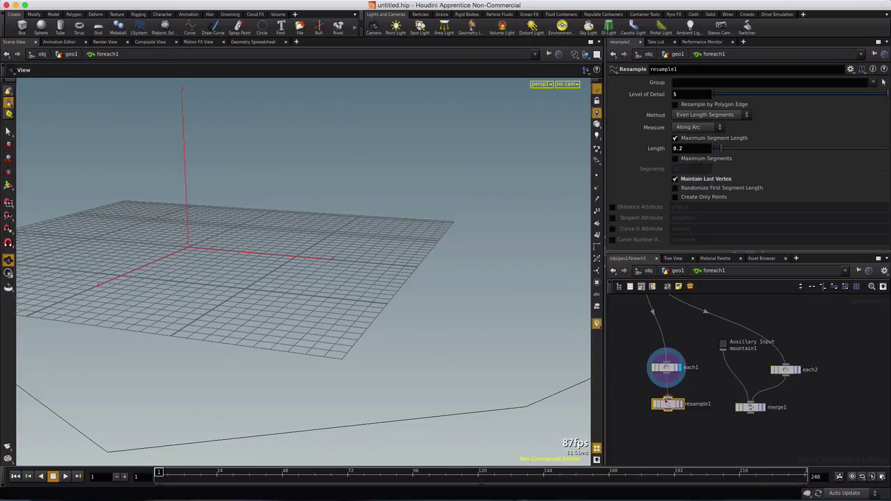
Add a Ray node below the Resample and Merge nodes and connect the Resample output to its first input
key(Tab)
text(ray)
key(Return)
click(701, 440)
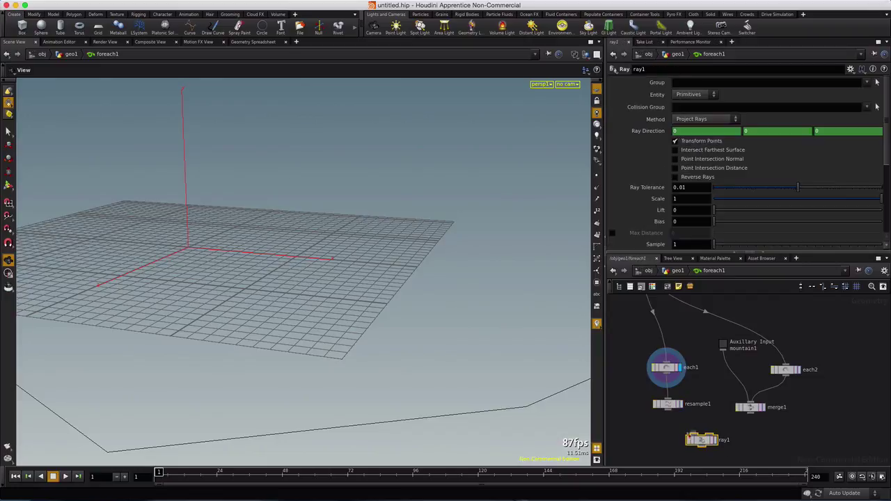
click(666, 405)
drag(667, 412, 694, 435)
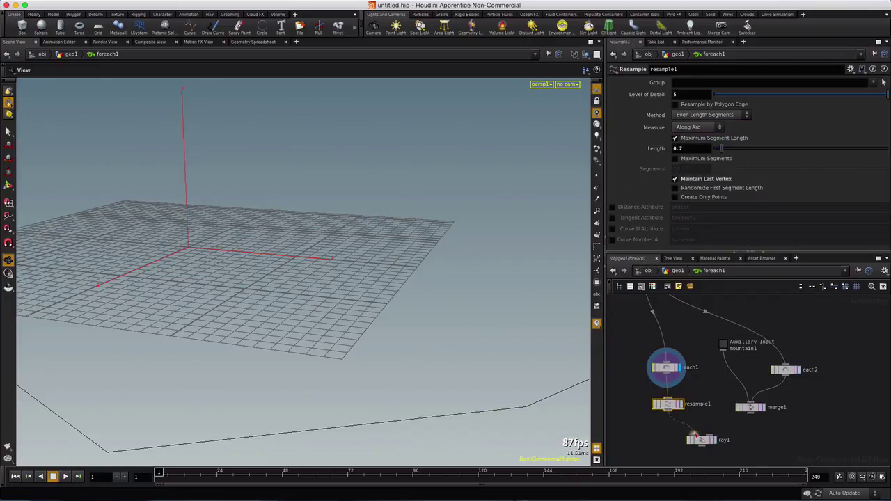
Connect the Merge output to the Ray node's second input and set its Ray Direction to 0, 1, 0 after deleting its channels
drag(751, 414, 711, 440)
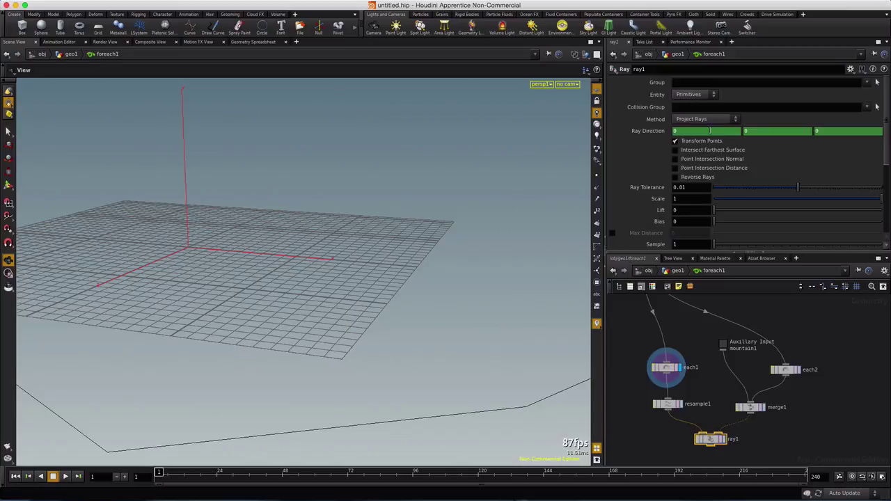
right_click(657, 131)
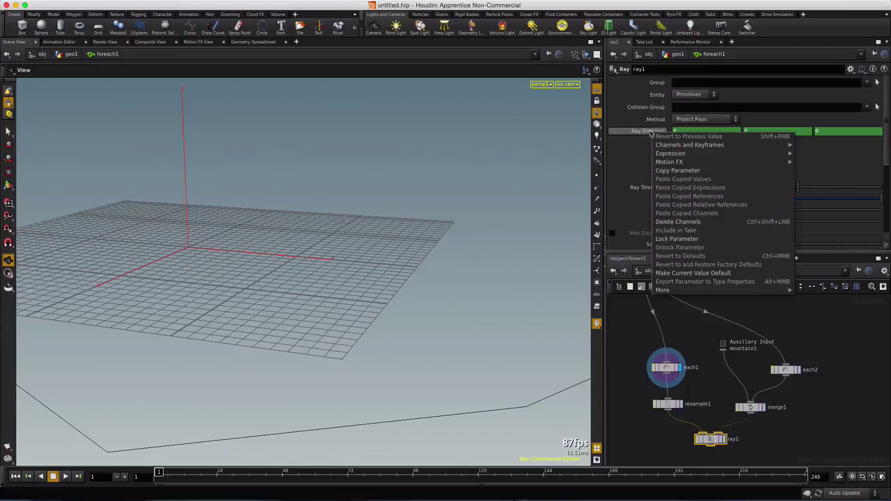
click(679, 221)
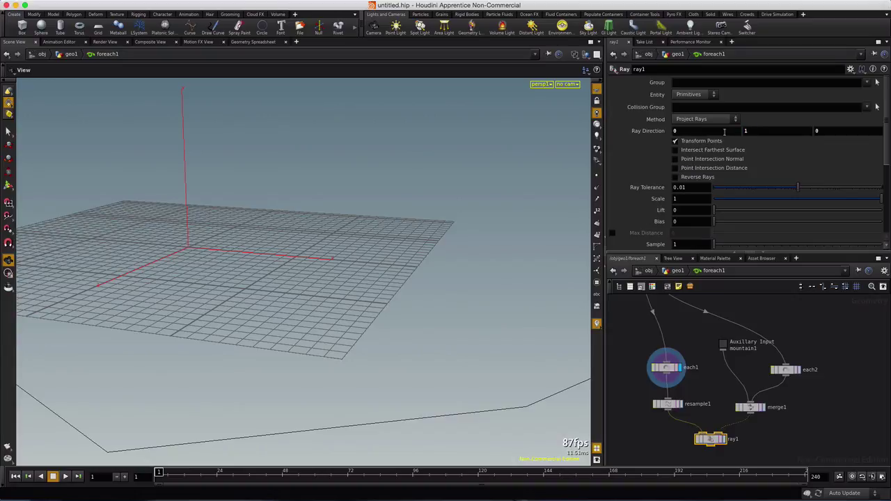
Enable Intersect Farthest Surface on the Ray node and set Ray Tolerance to 0.009 and Lift to 0.15
drag(243, 337, 185, 299)
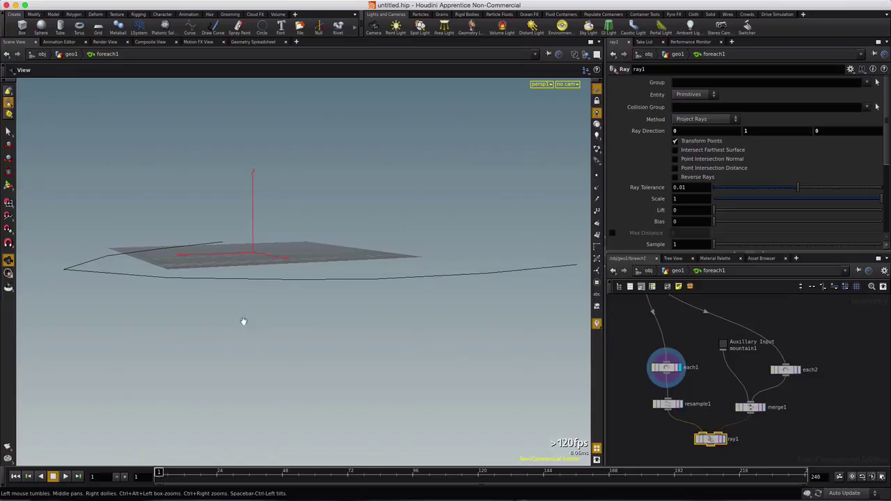
click(675, 150)
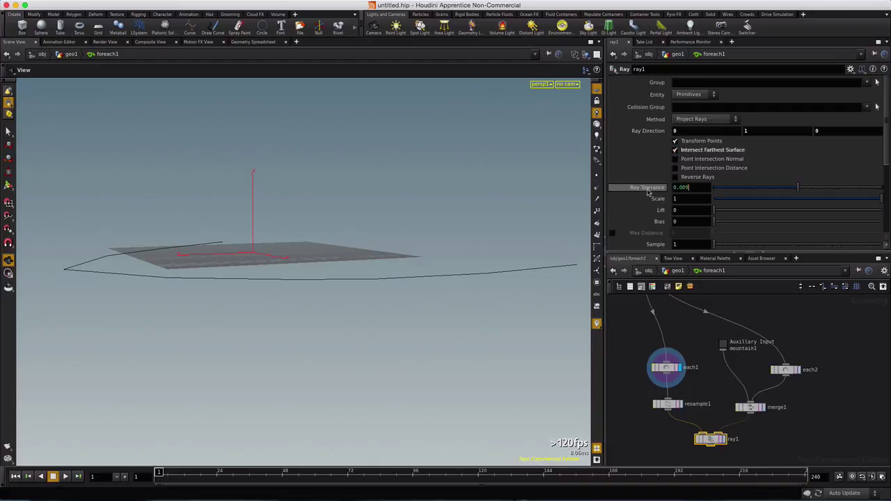
click(680, 209)
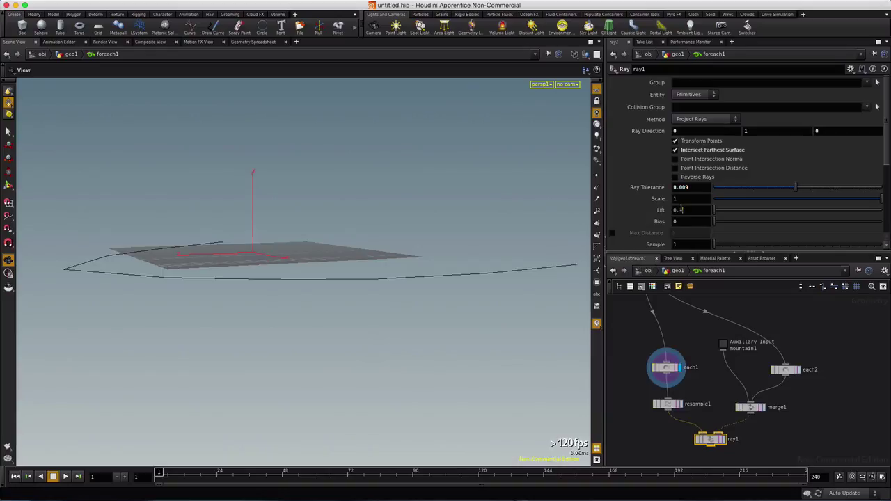
scroll(680, 209, down, 3)
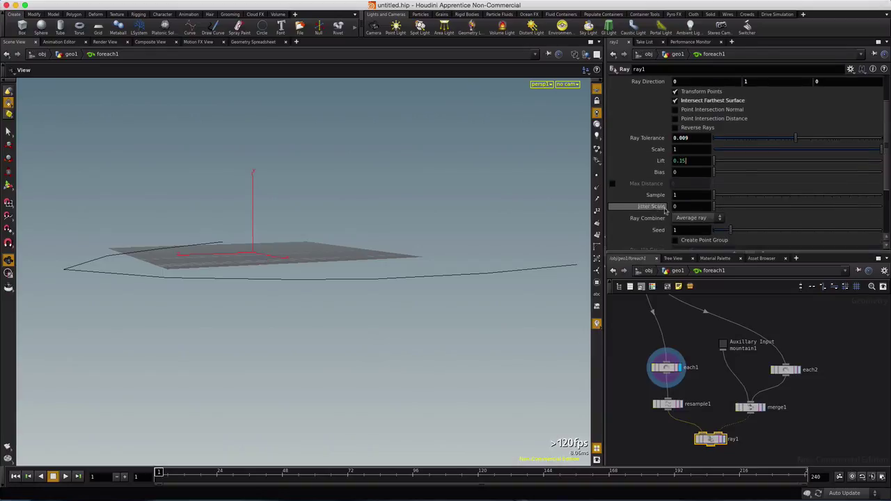
Set the Ray node's Sample to 18, Jitter Scale to 0.182 and Ray Combiner to Shortest ray
click(680, 195)
click(681, 207)
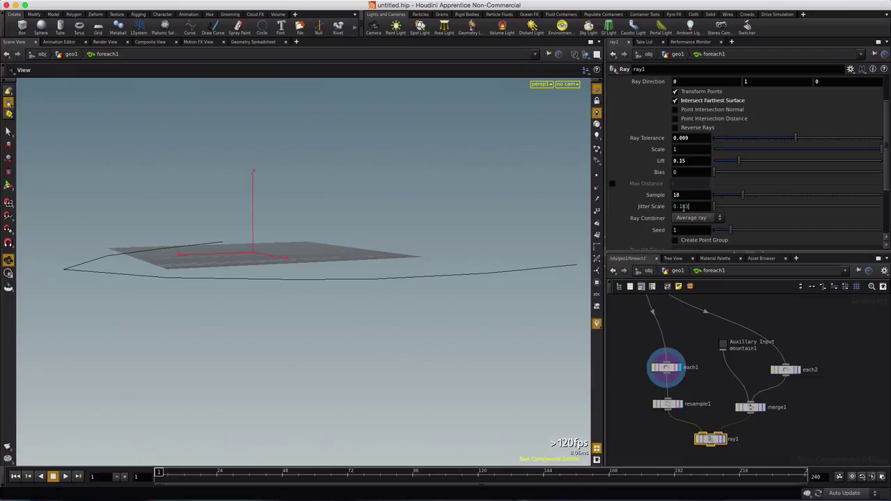
click(719, 220)
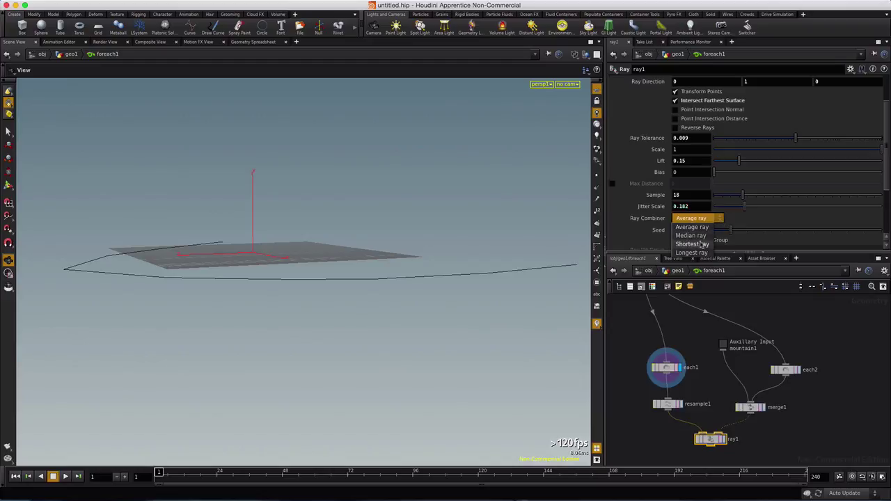
click(702, 245)
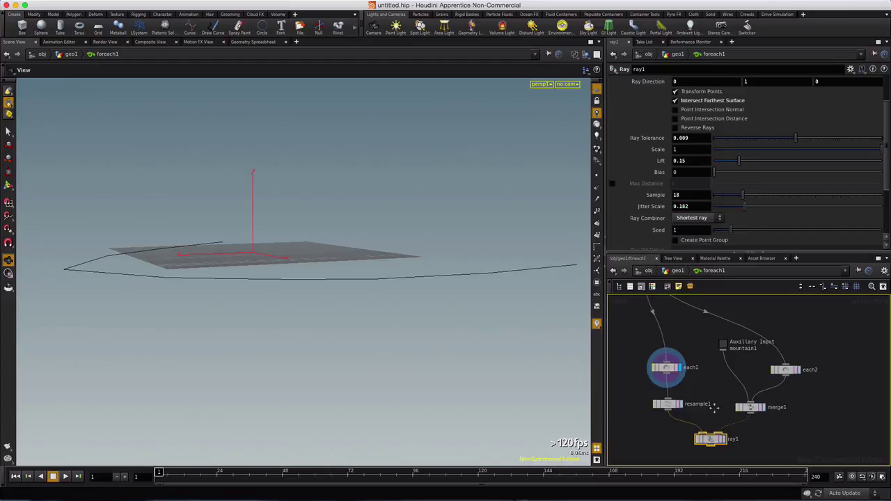
Add a Convert node connected below the Ray node and make it convert to NURBS Curve
scroll(710, 403, down, 5)
key(Tab)
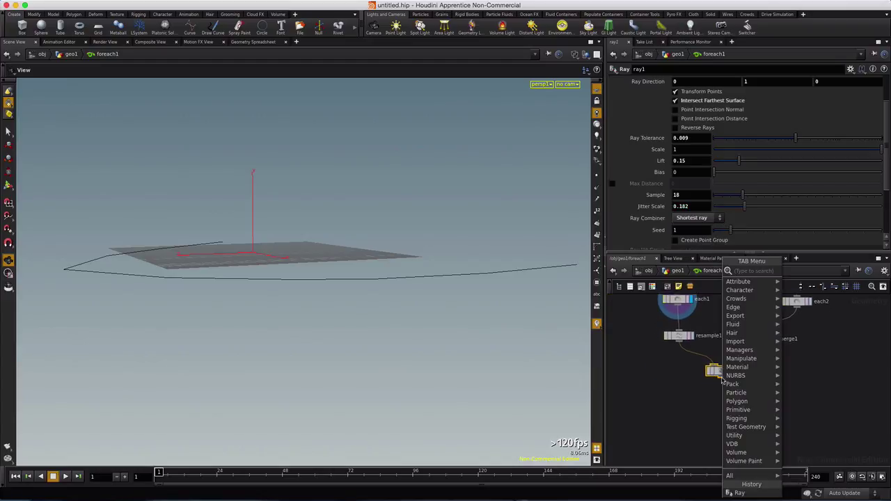
text(convert)
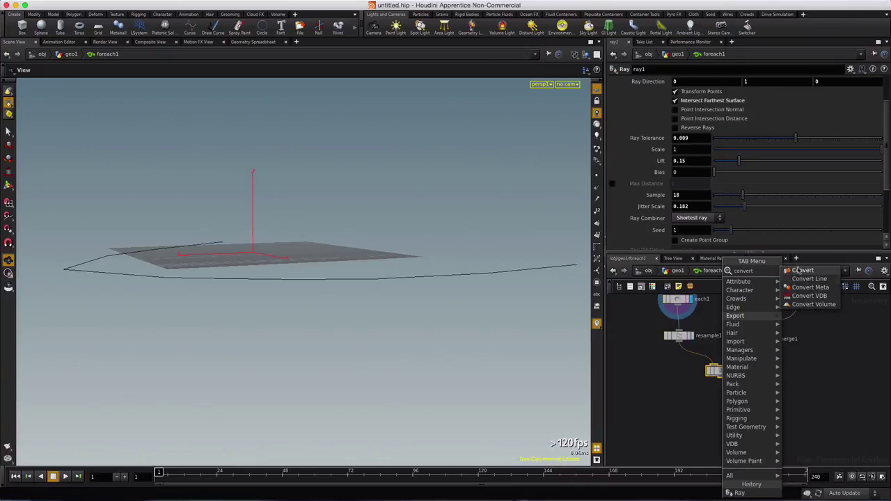
click(800, 270)
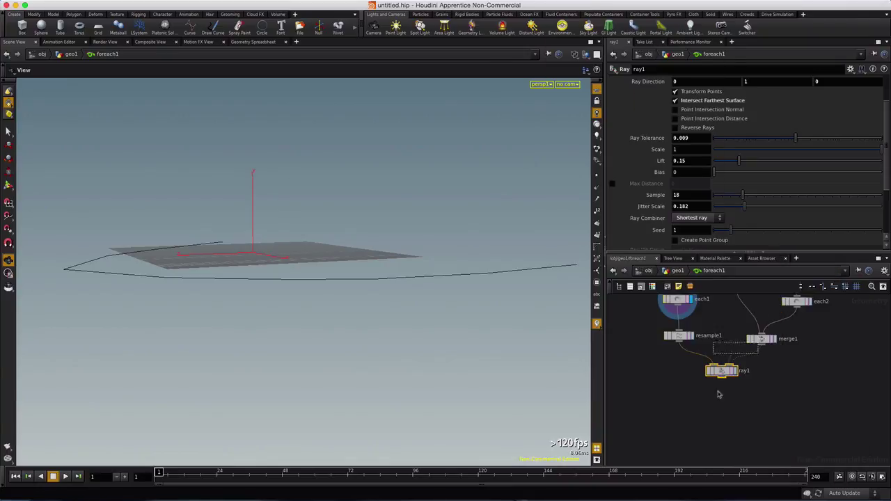
click(723, 393)
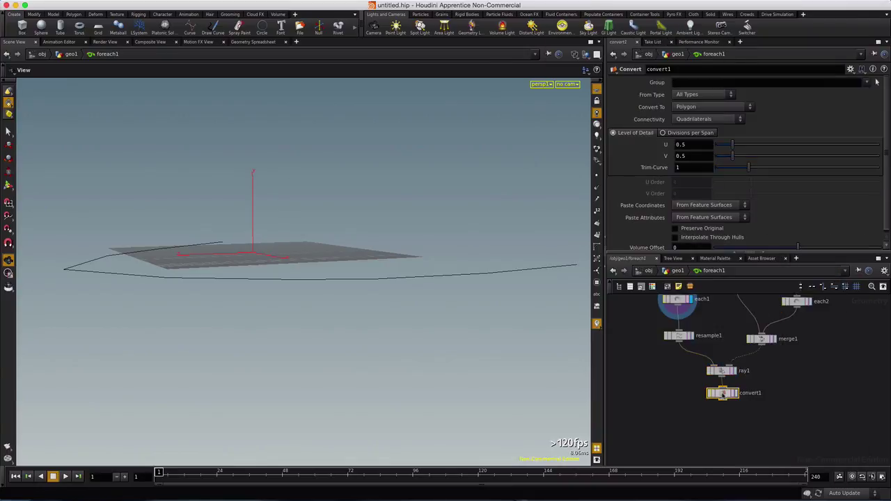
click(691, 107)
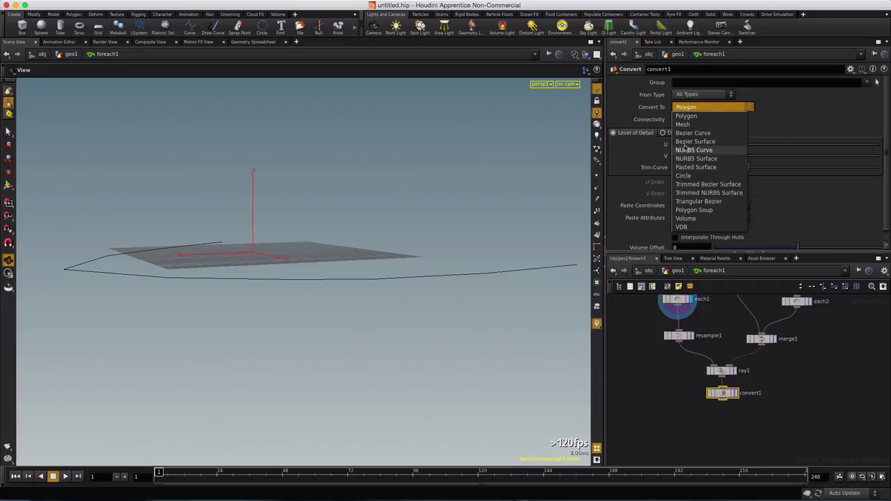
click(687, 150)
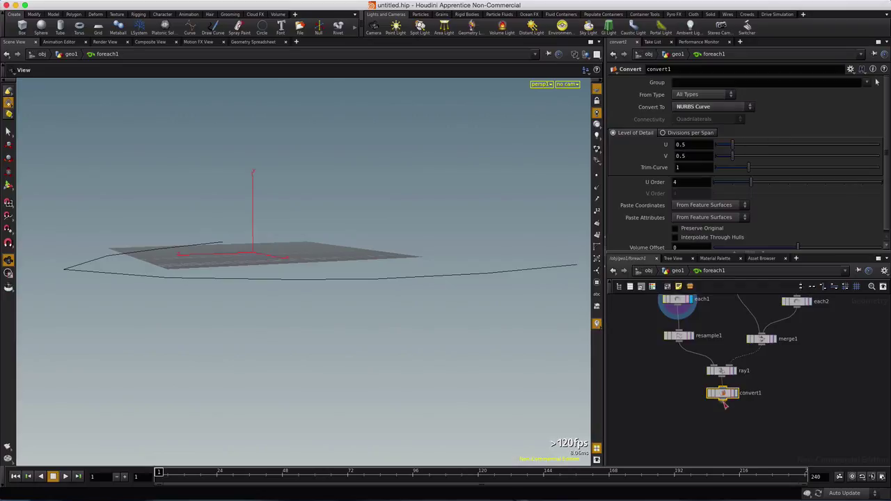
Add and display a Resample node below the Convert node, with segment length 0.045 and Maintain Last Vertex enabled
key(Tab)
text(resam)
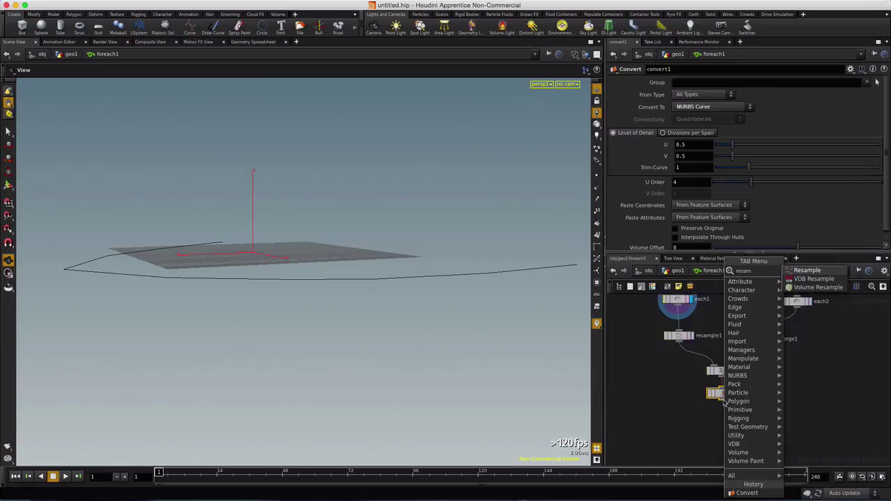
click(806, 271)
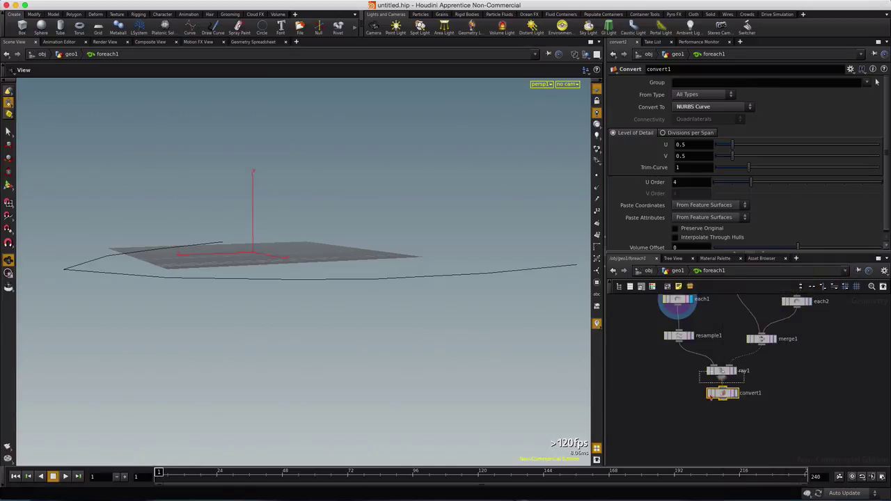
click(723, 417)
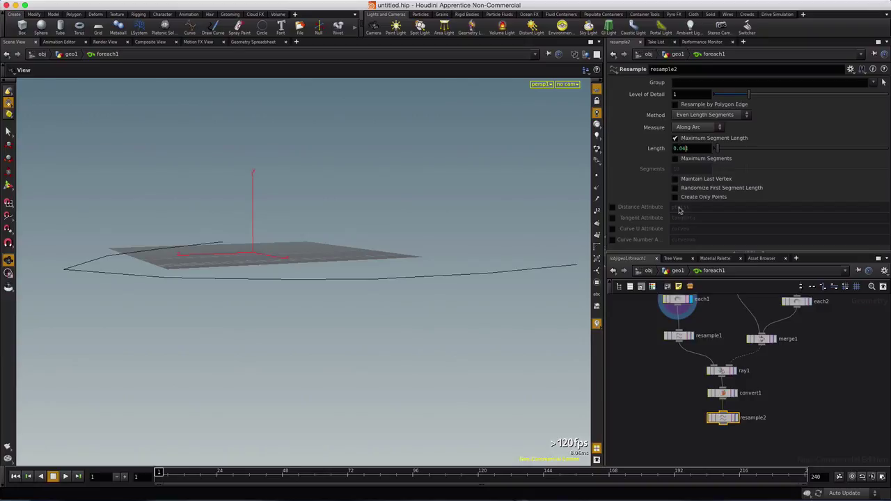
click(675, 181)
click(738, 419)
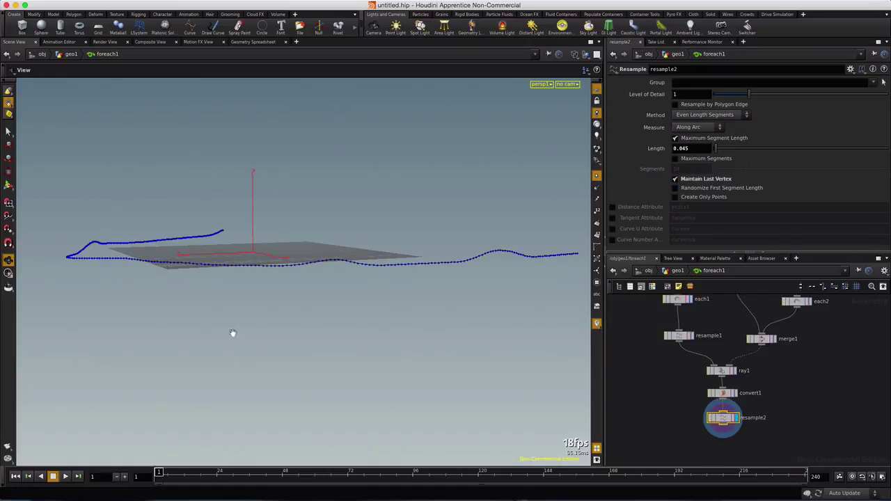
drag(232, 332, 272, 390)
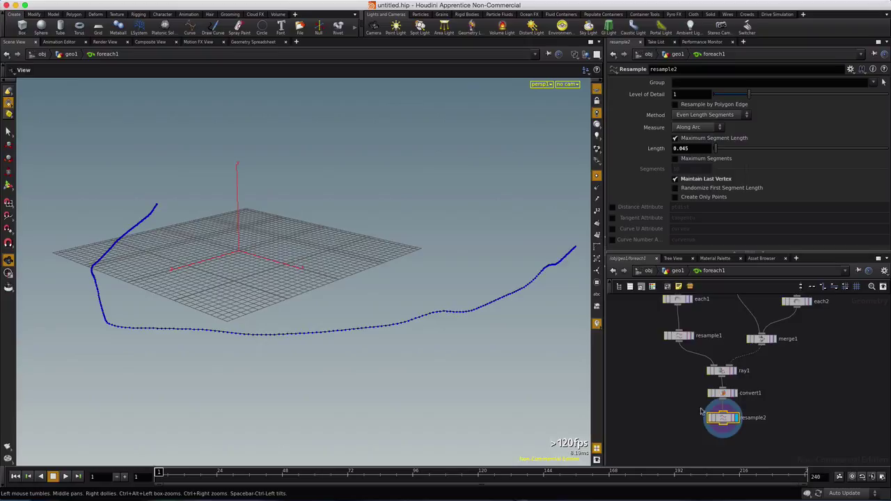
Add a Refine node below the second Resample, enable Second U, and set First U to 0 and Second U to 1
key(Tab)
text(refine)
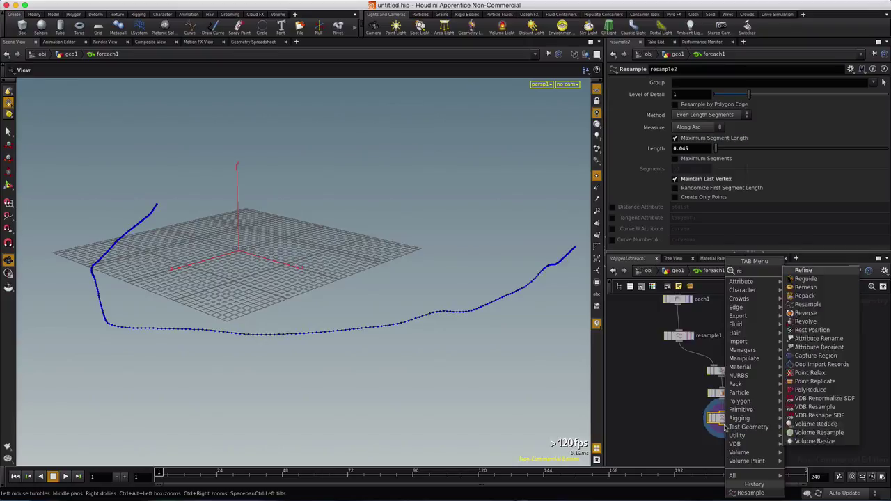
click(803, 270)
click(722, 444)
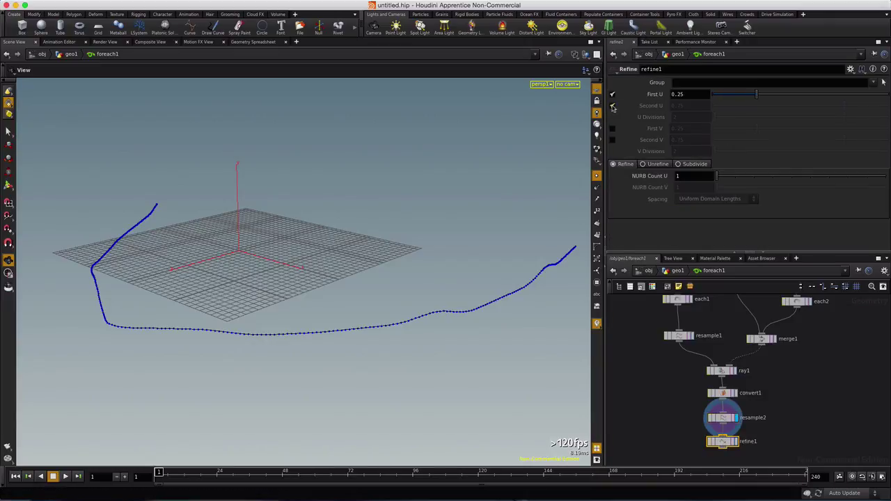
click(613, 106)
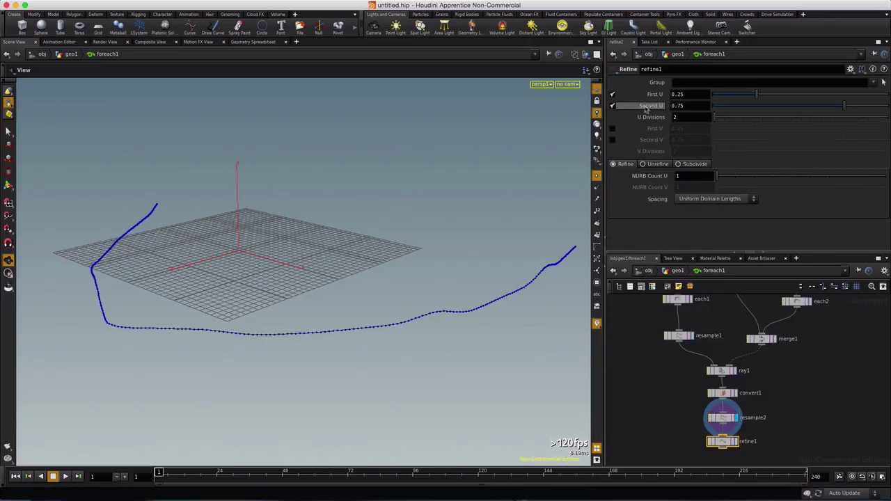
double_click(691, 95)
text(0)
key(Return)
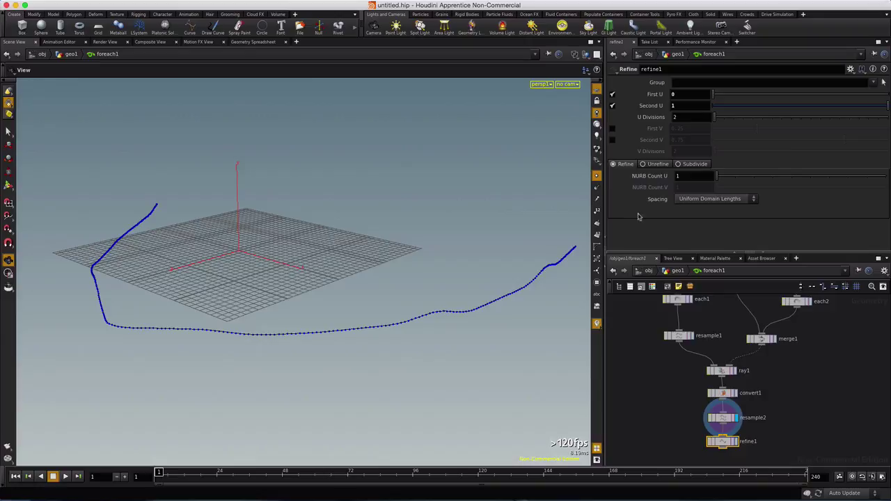
Switch the Refine node to Unrefine, display it, and lower Tolerance U to about 0.00135
click(659, 165)
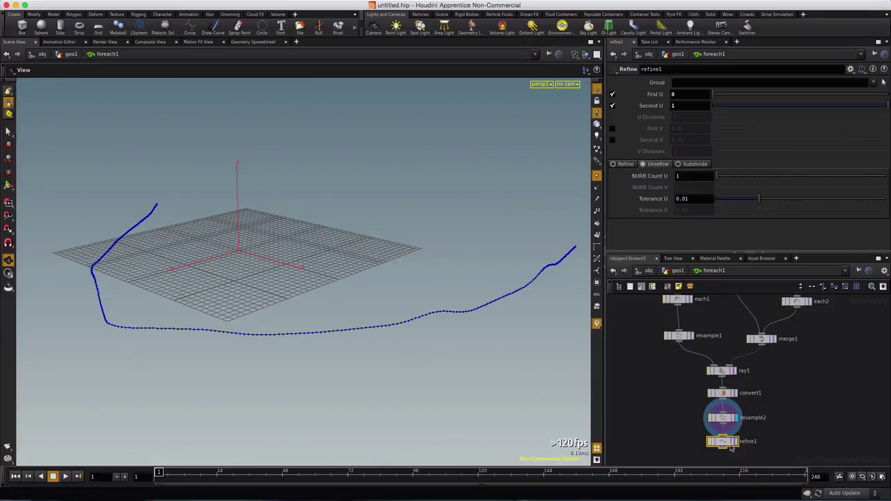
click(736, 441)
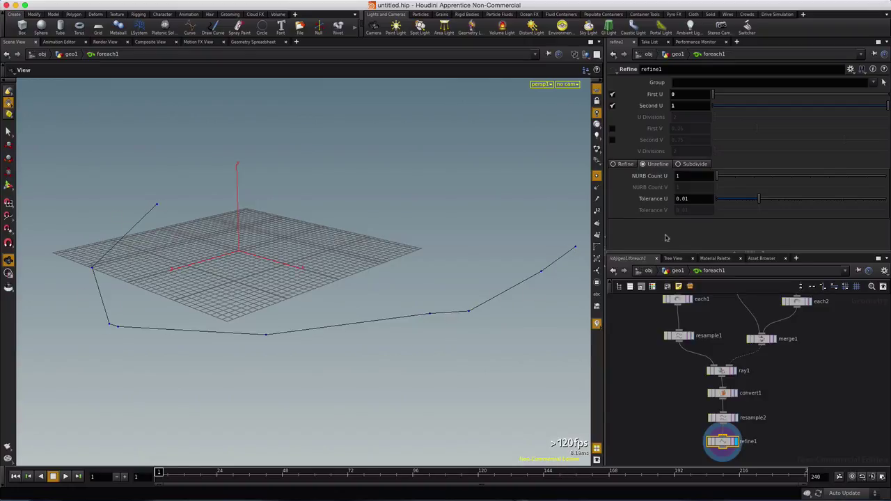
drag(758, 197, 722, 207)
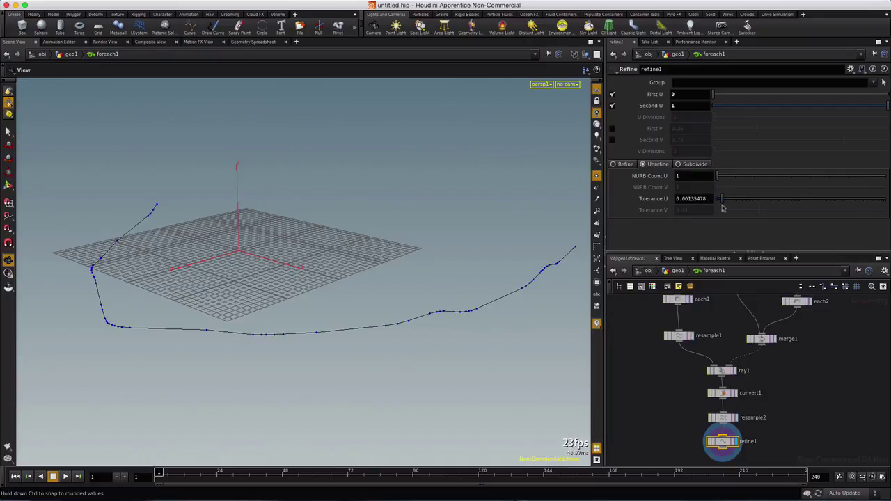
drag(22, 279, 156, 301)
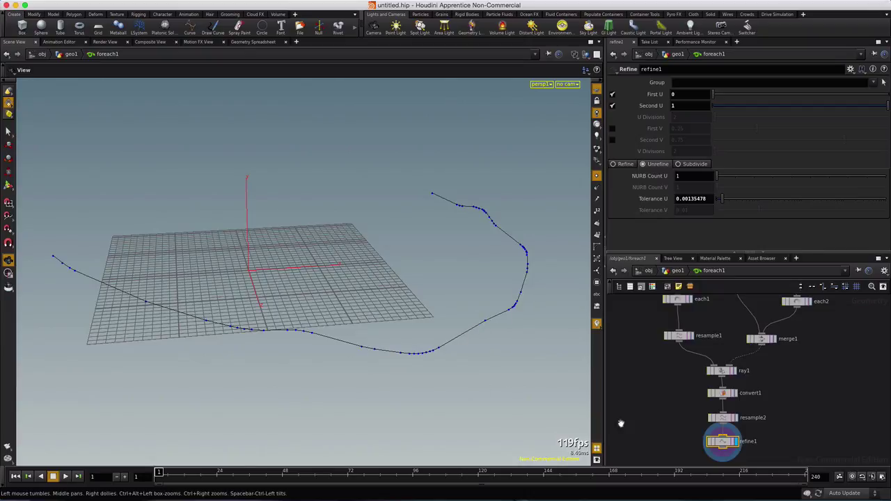
Add a PolyFrame node below the Refine node, with Normal Name set to up and Tangent Name to N
middle_drag(668, 416, 671, 343)
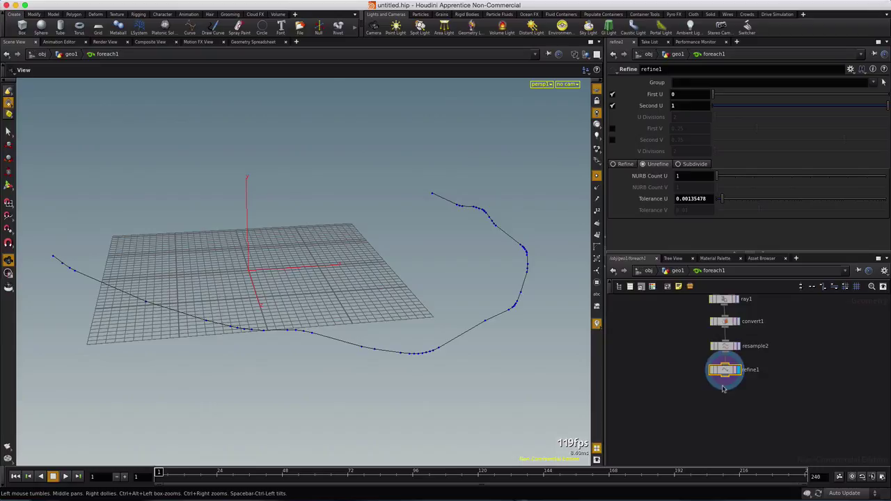
key(Tab)
text(polyfram)
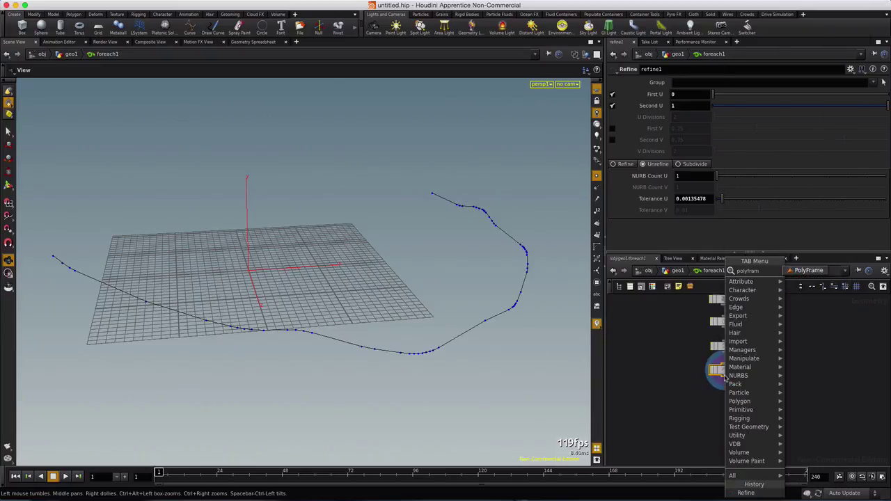
key(Return)
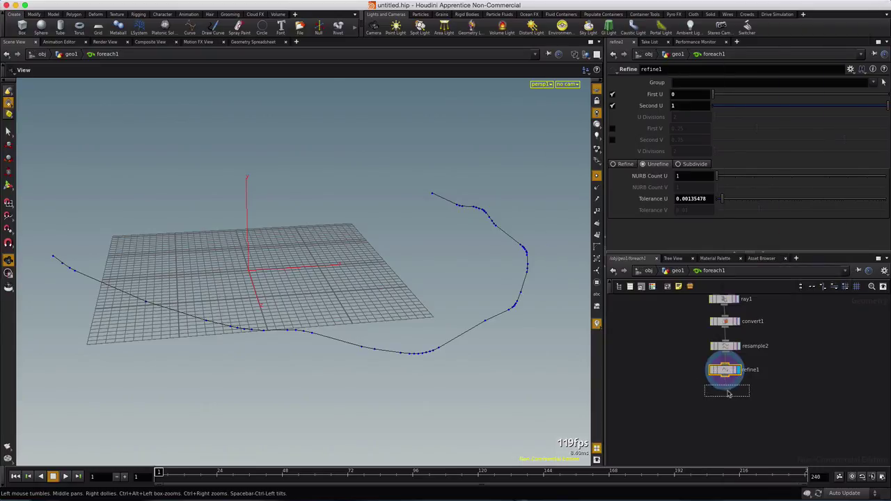
click(724, 391)
click(645, 130)
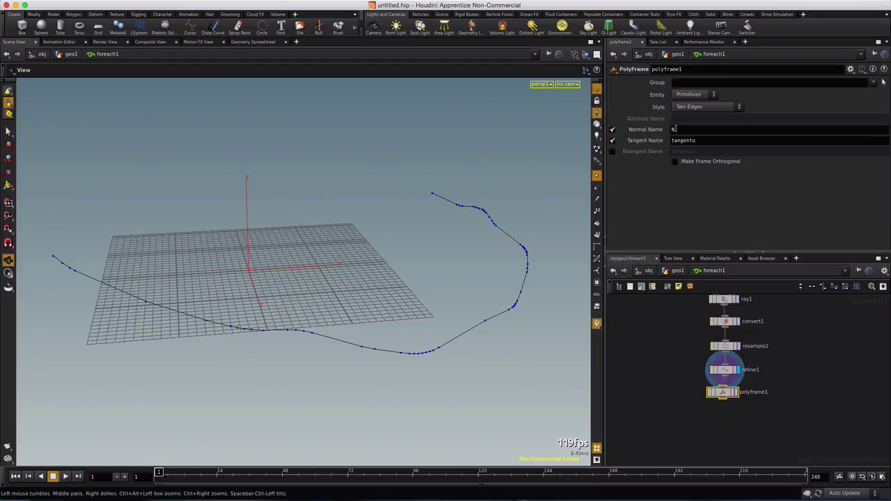
text(up)
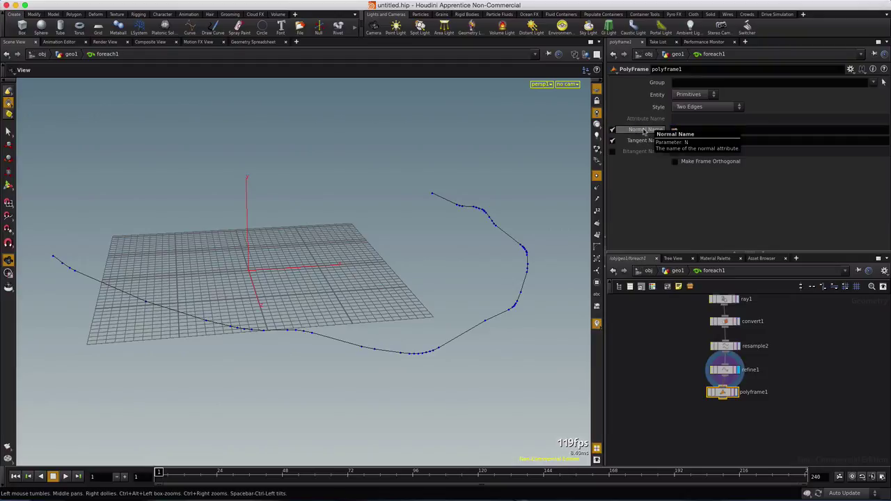
click(646, 140)
text(N)
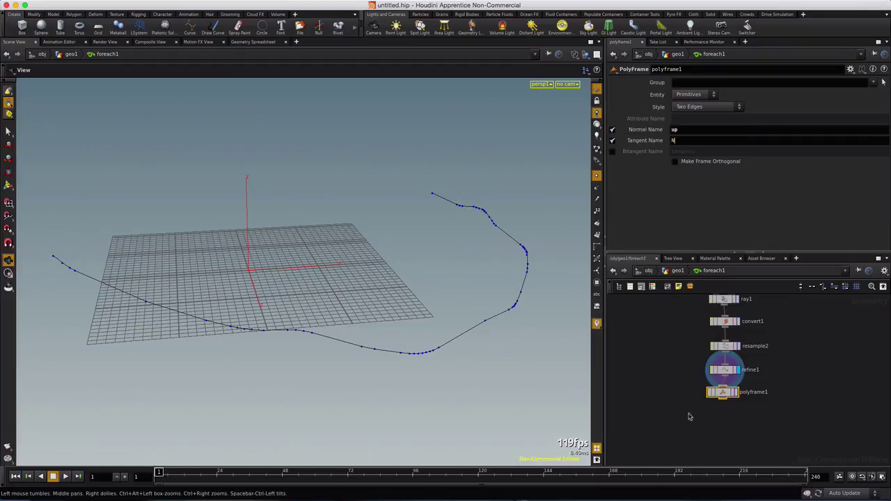
Add a Circle node beside the PolyFrame node in the foreach1 network
key(Tab)
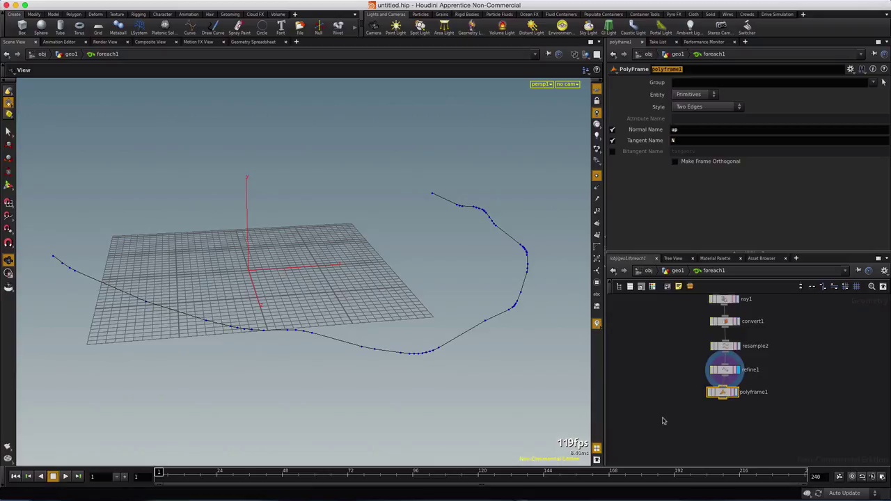
key(Return)
key(Tab)
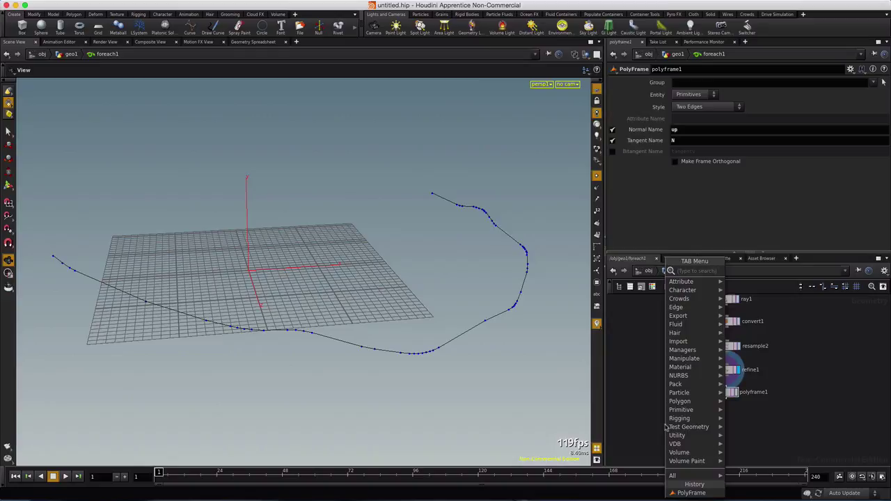
key(Escape)
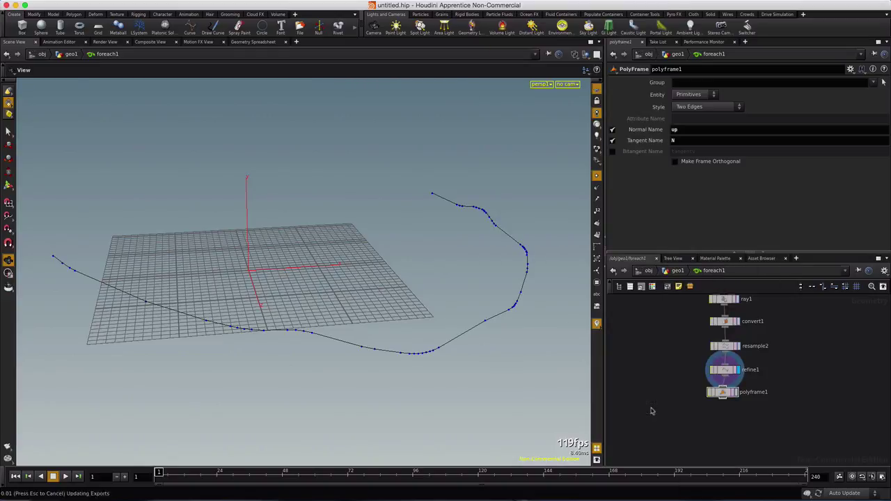
click(652, 412)
key(Tab)
key(Return)
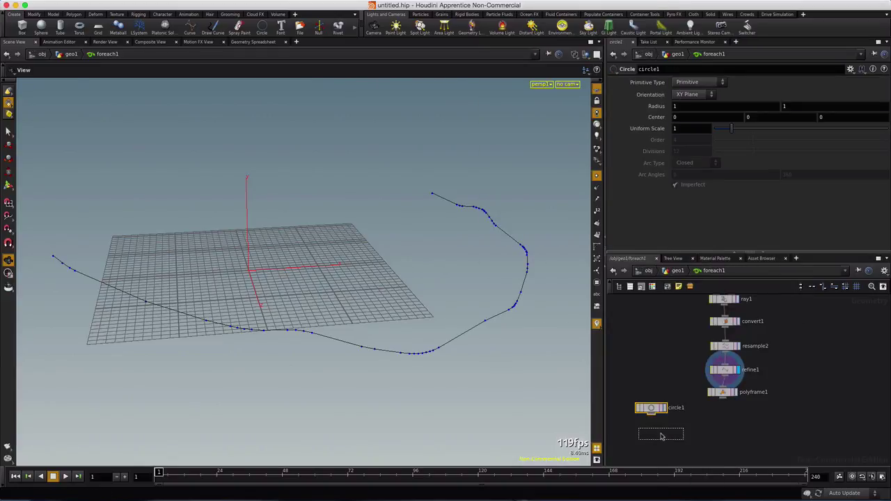
Add a Copy node and a Skin node below the Circle and PolyFrame nodes
click(662, 436)
key(Tab)
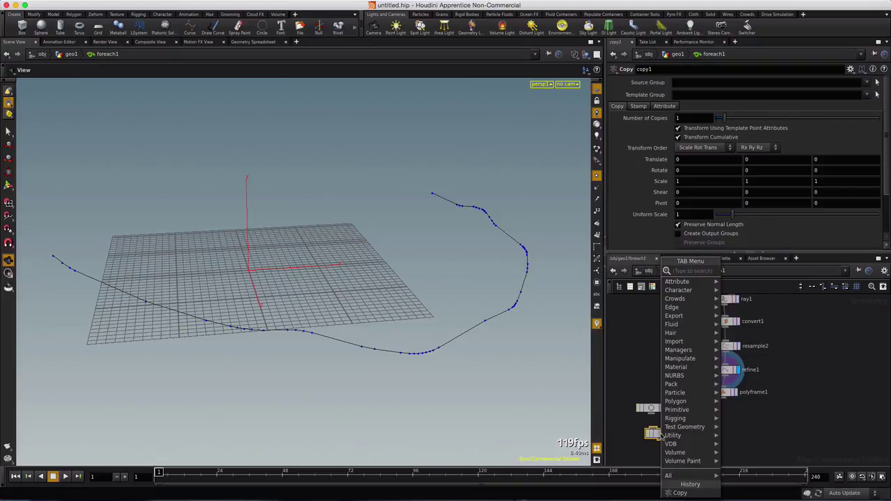
text(skin)
key(Return)
click(703, 449)
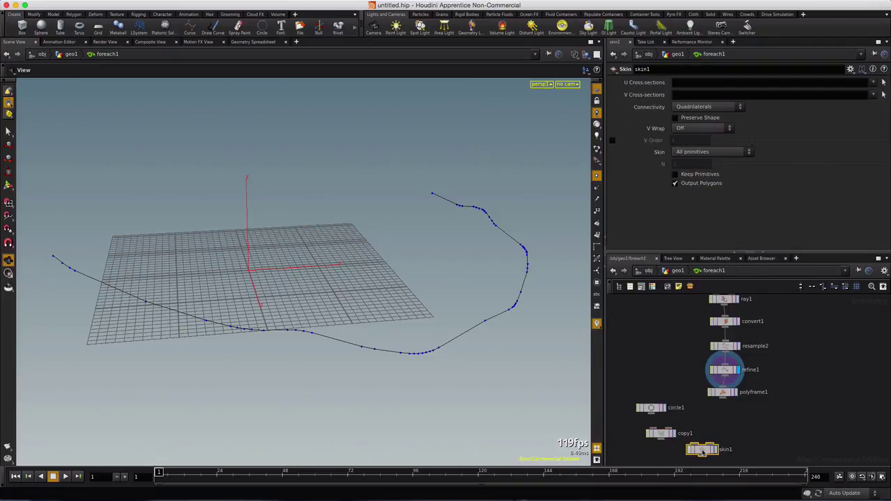
Wire Circle and PolyFrame into the Copy node's first and second inputs, and feed Copy into the displayed Skin node
drag(652, 408, 652, 392)
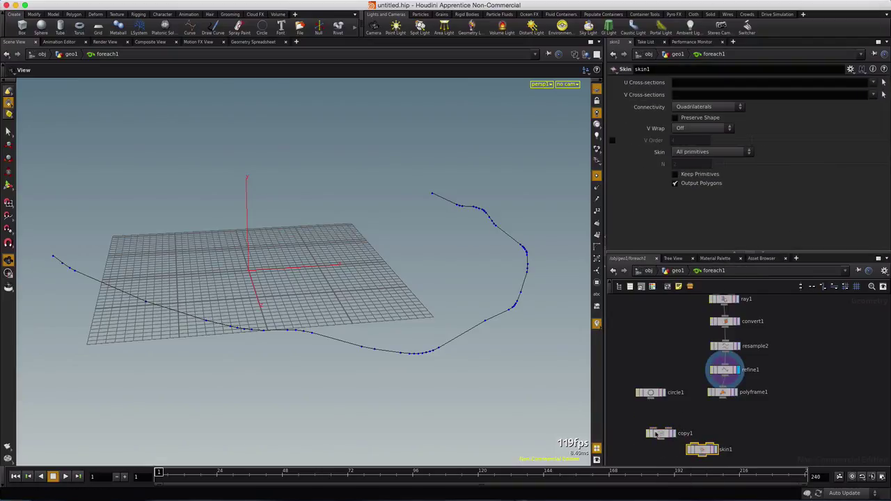
drag(661, 433, 654, 416)
click(651, 394)
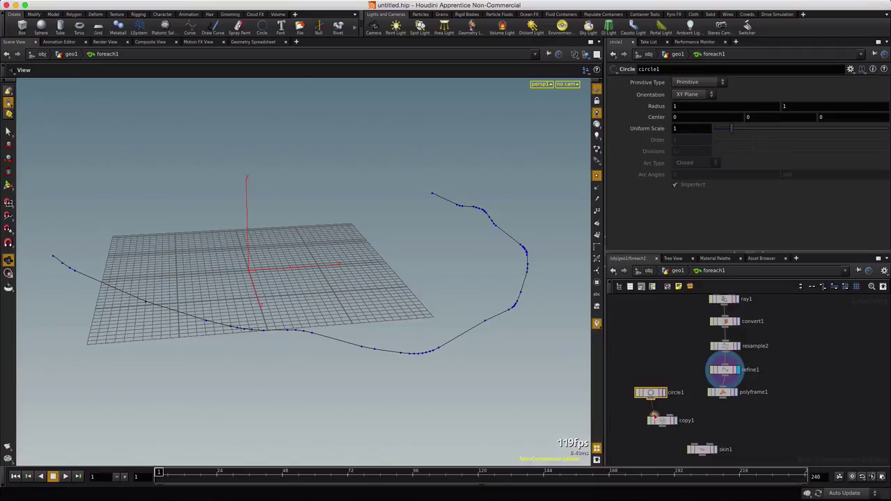
drag(722, 399, 686, 413)
click(702, 449)
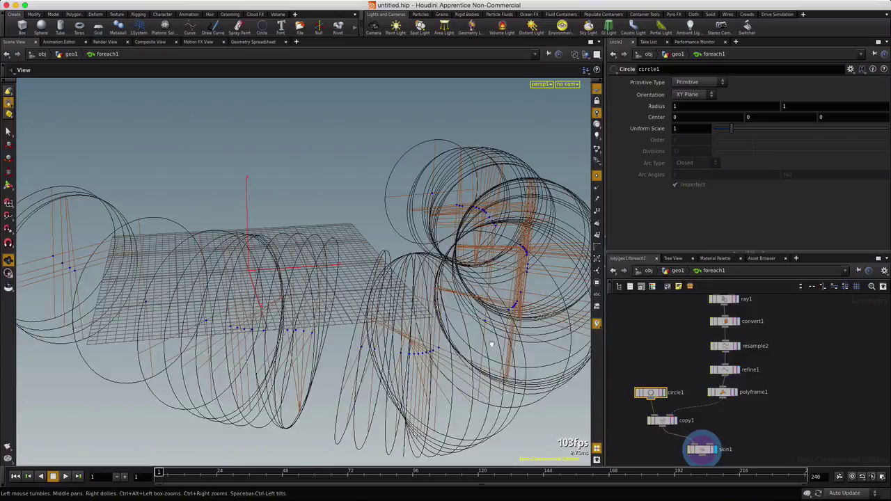
Change the Circle node's Primitive Type to Polygon so the copied rings skin into a tube
drag(283, 282, 97, 293)
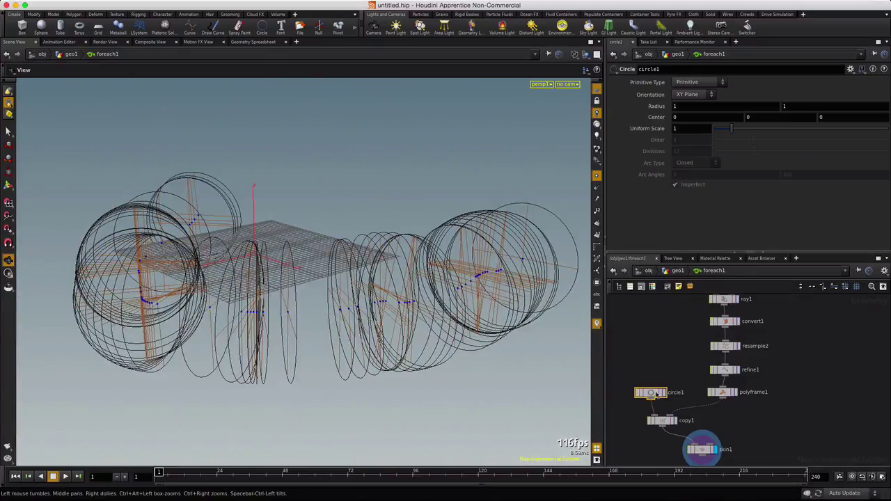
click(724, 83)
click(691, 91)
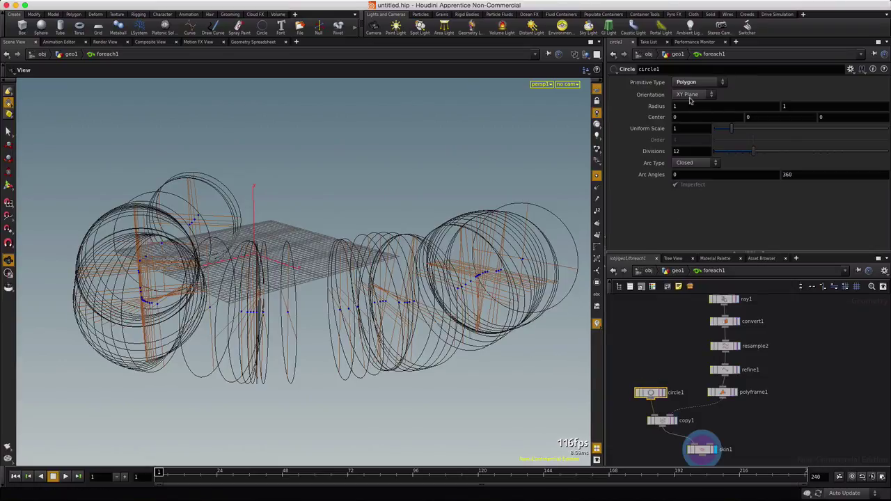
mouse_move(480, 299)
mouse_down()
mouse_move(293, 288)
mouse_move(473, 307)
mouse_up()
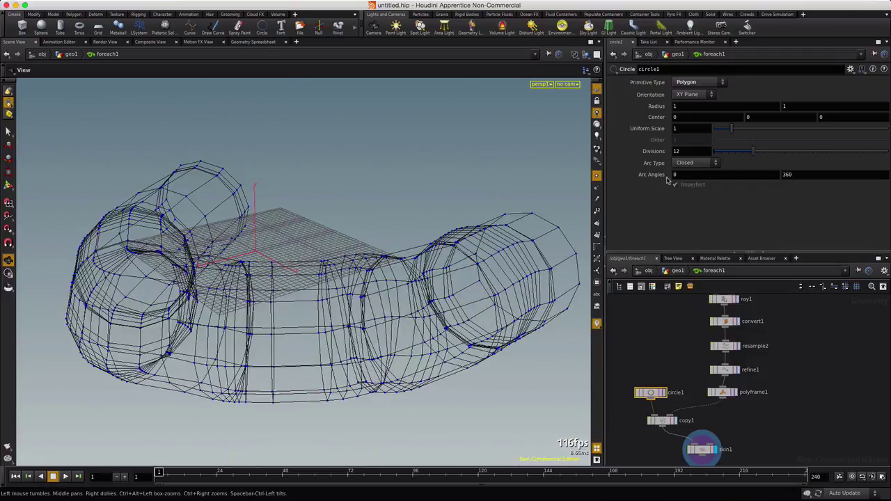
Set the Circle node's Divisions to 36 and its Uniform Scale to 0.15
key(Return)
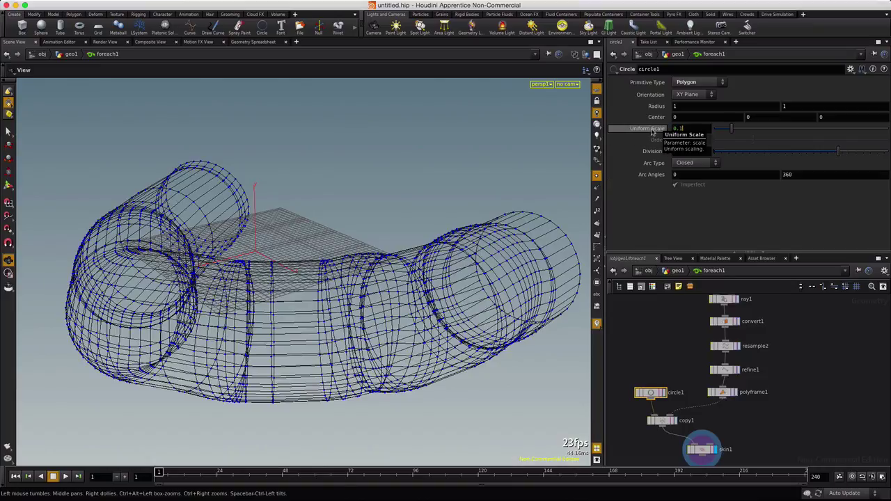
drag(652, 132, 487, 202)
mouse_move(154, 311)
mouse_down()
mouse_move(364, 312)
mouse_move(314, 334)
mouse_move(142, 300)
mouse_up()
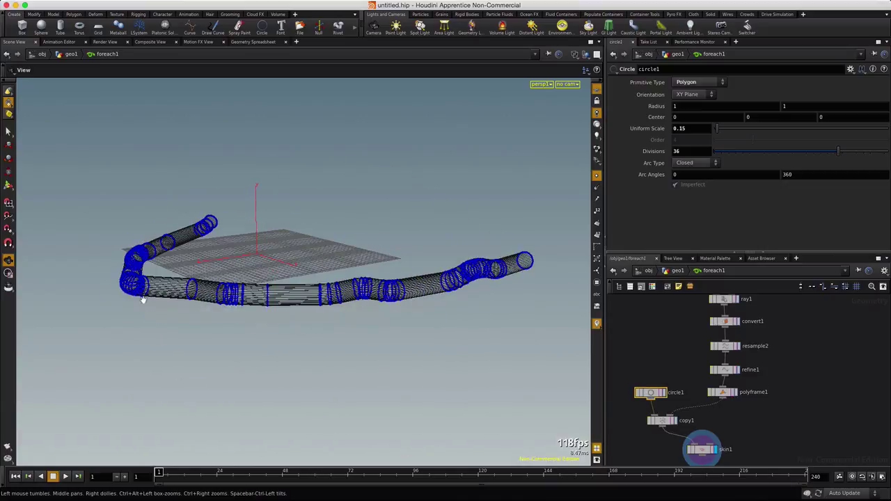
Add a Merge node below Skin that combines skin1 with each2, and display the merged result
scroll(813, 384, down, 2)
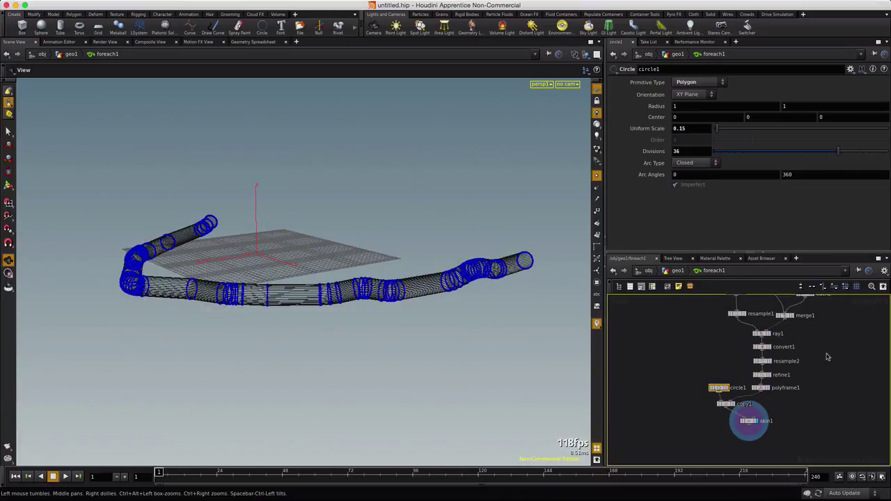
scroll(789, 378, down, 2)
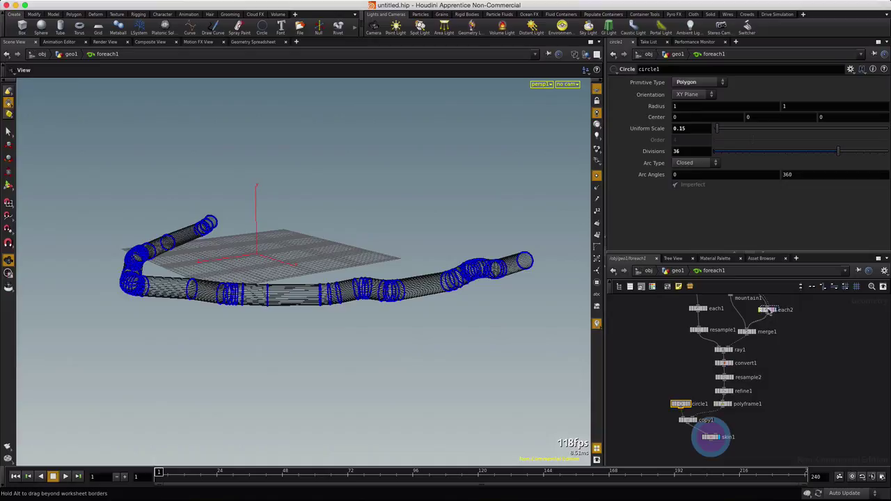
drag(800, 314, 809, 314)
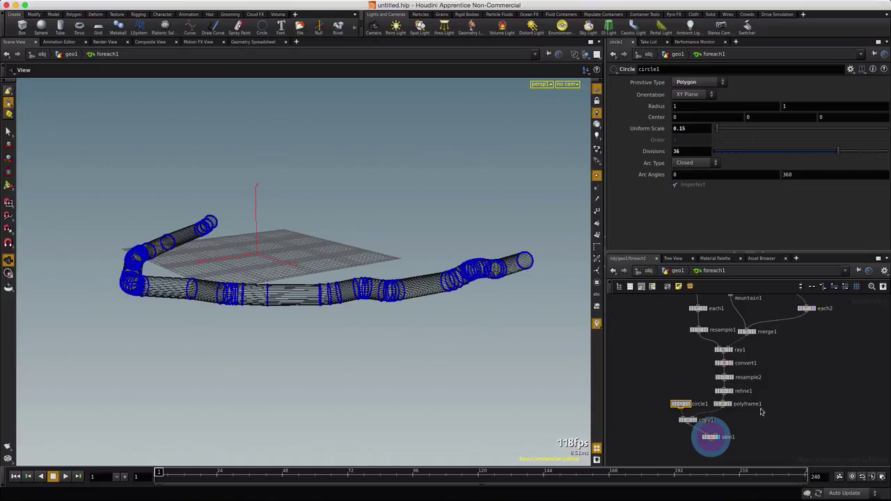
key(Tab)
text(merge)
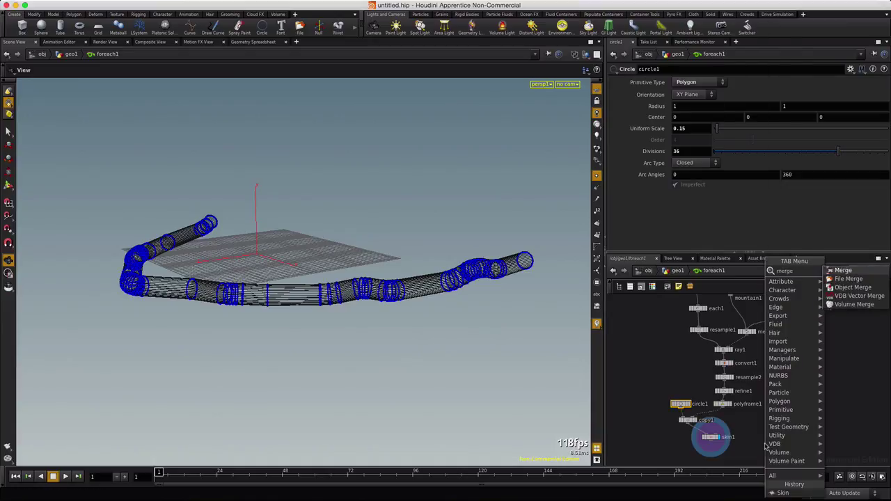
key(Return)
click(771, 453)
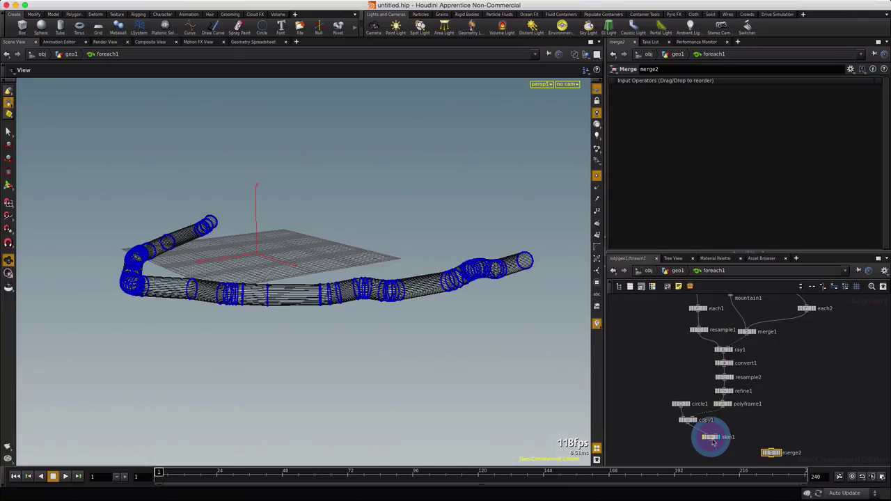
drag(768, 451, 771, 450)
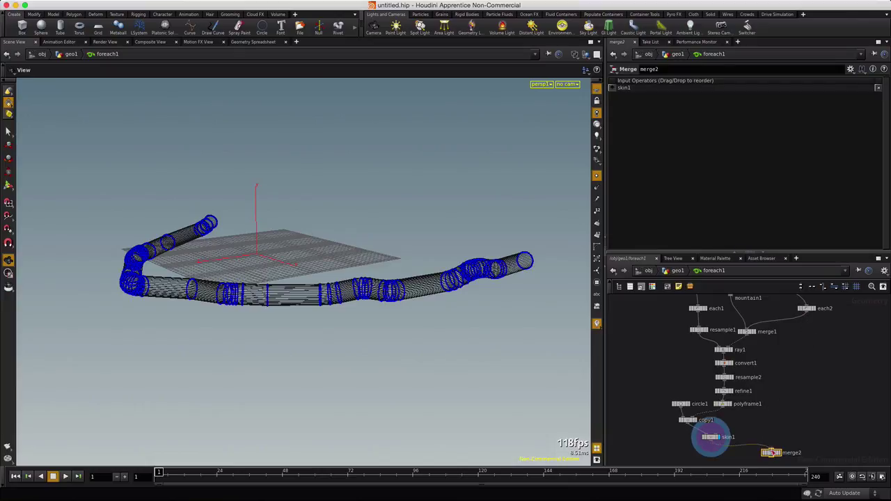
click(771, 451)
click(779, 453)
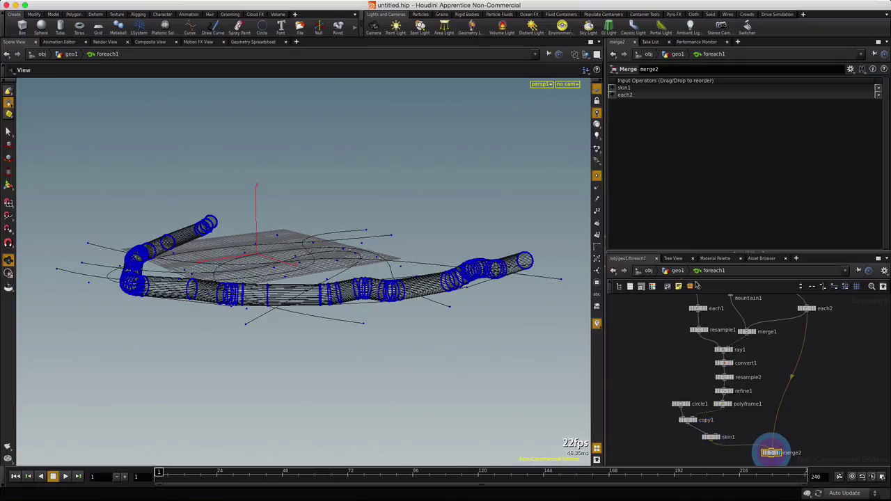
Return to the geo1 network and display the Clean node in Flat Wire Shaded mode with point markers hidden
click(677, 270)
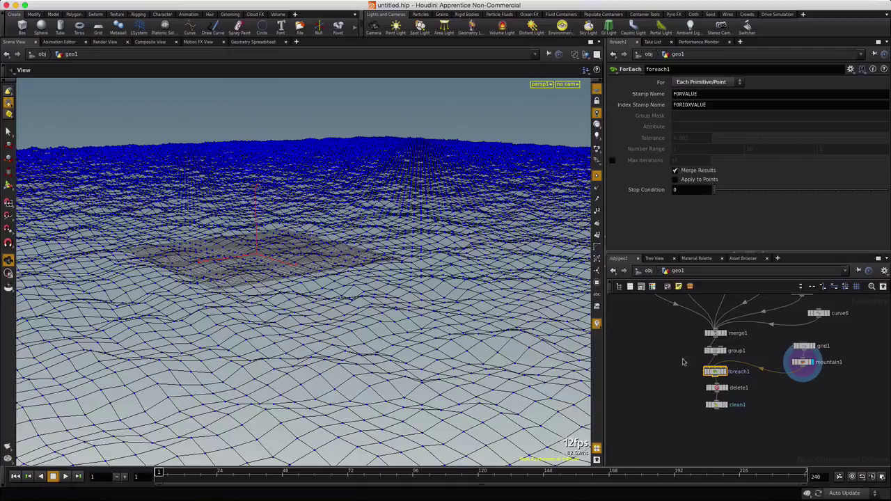
click(728, 407)
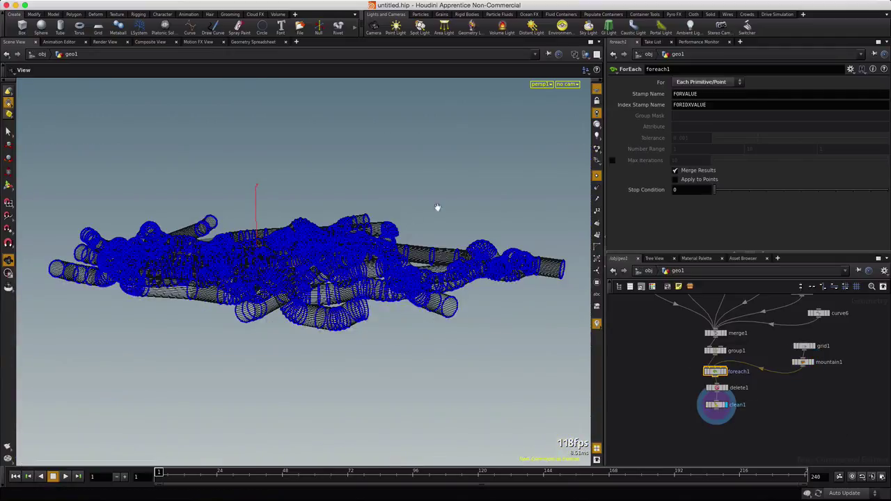
click(596, 177)
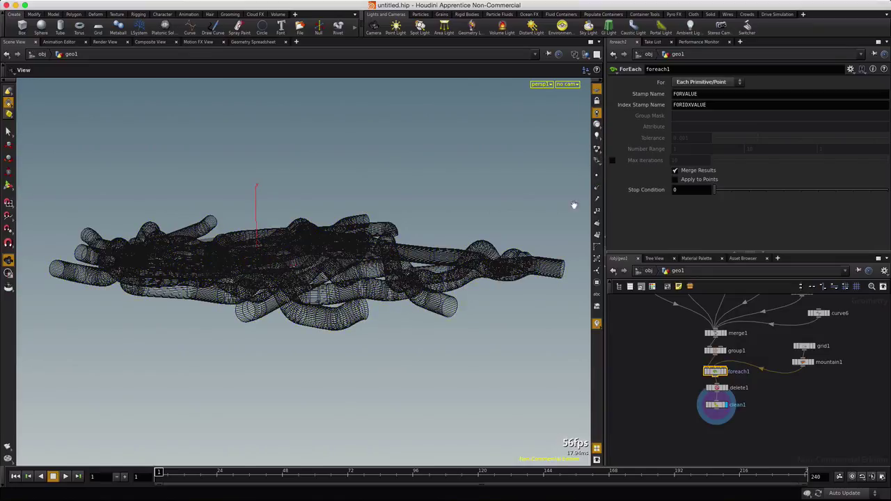
click(573, 54)
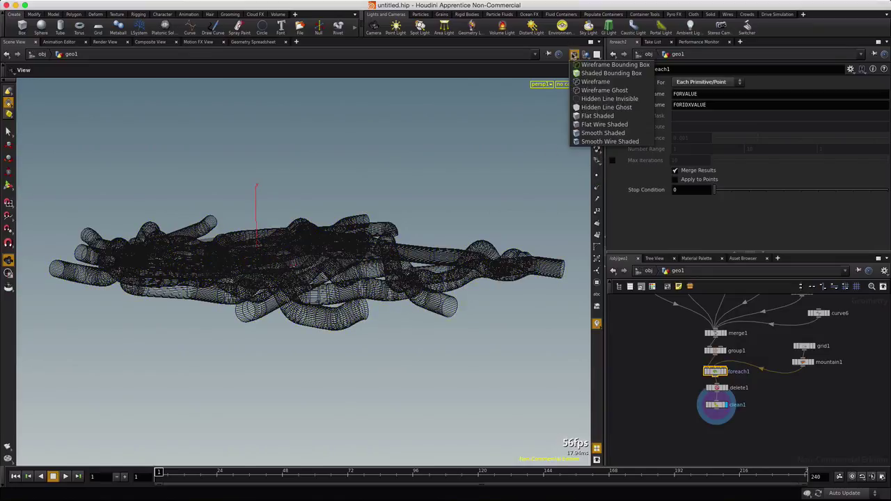
click(572, 122)
drag(209, 277, 257, 281)
scroll(392, 292, up, 5)
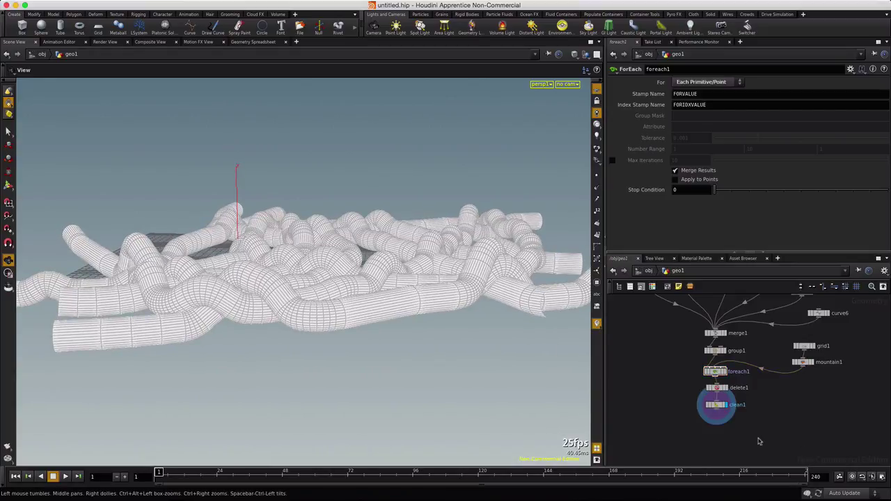
Add a Merge node in geo1 that combines clean1 and mountain1, and display it
key(Tab)
click(835, 273)
click(776, 437)
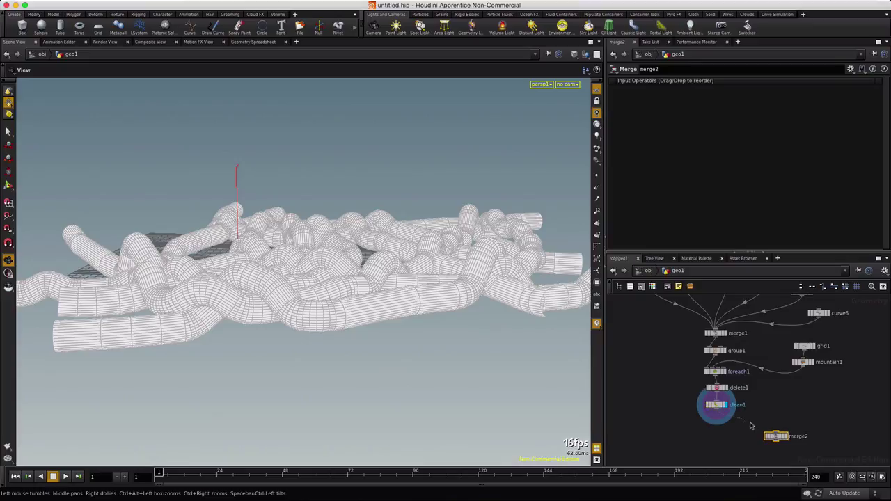
click(775, 431)
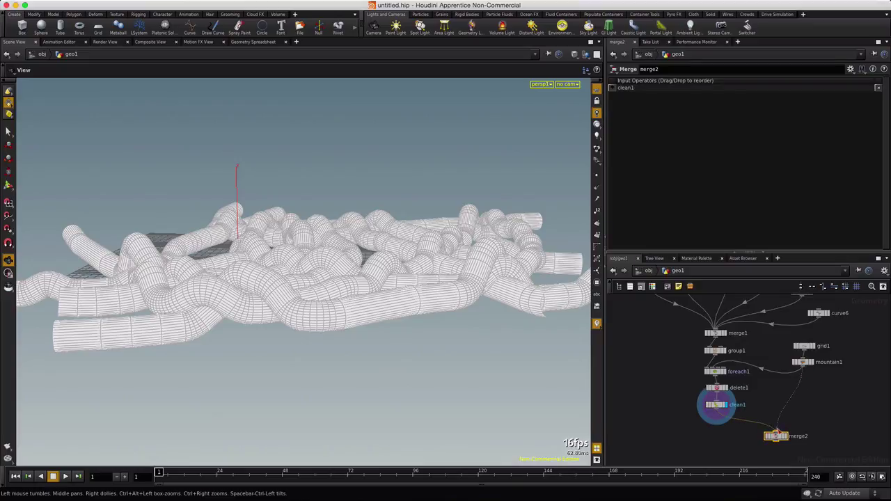
click(777, 431)
click(786, 436)
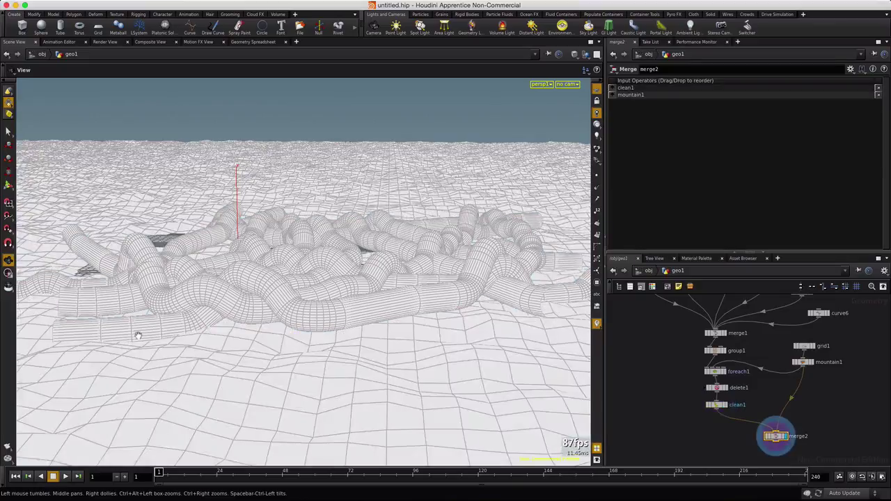
Create a new camera from an elevated view of the tubes lying on the mountain grid
drag(100, 315, 355, 324)
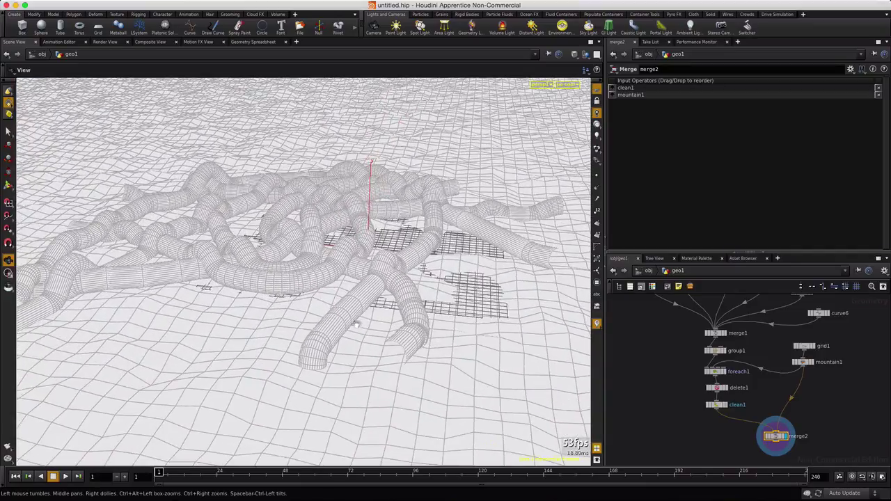
click(575, 86)
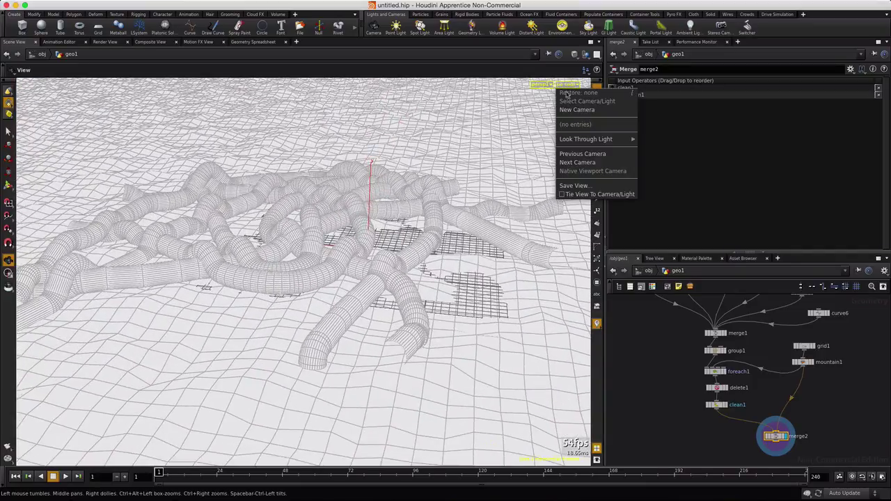
click(579, 110)
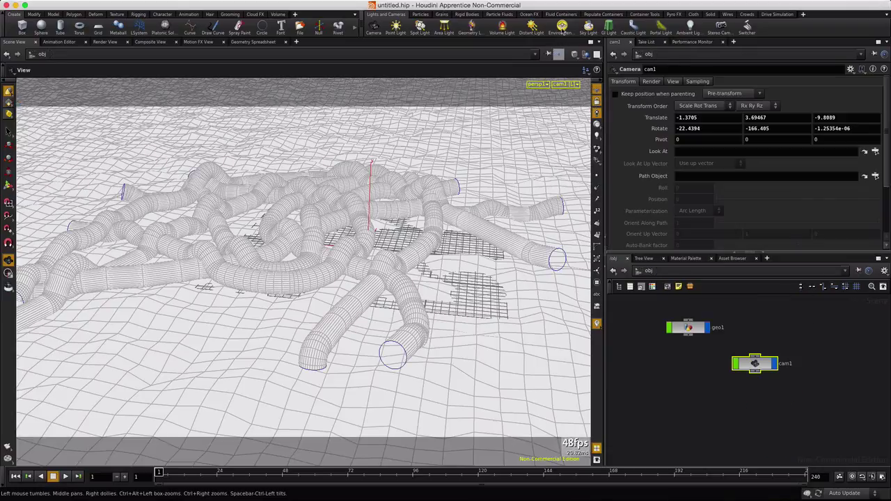
Add an Environment Light with Rendering Mode set to Ambient Occlusion and Sampling Quality set to 5
click(562, 26)
click(700, 205)
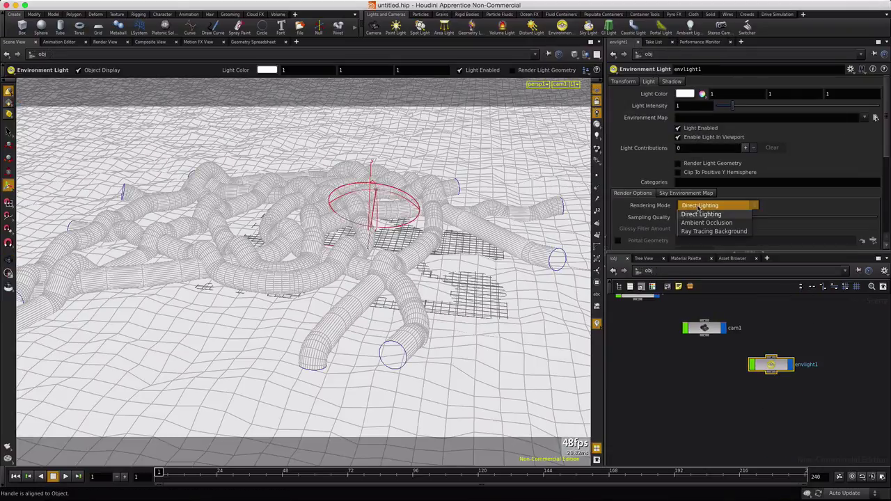
click(678, 212)
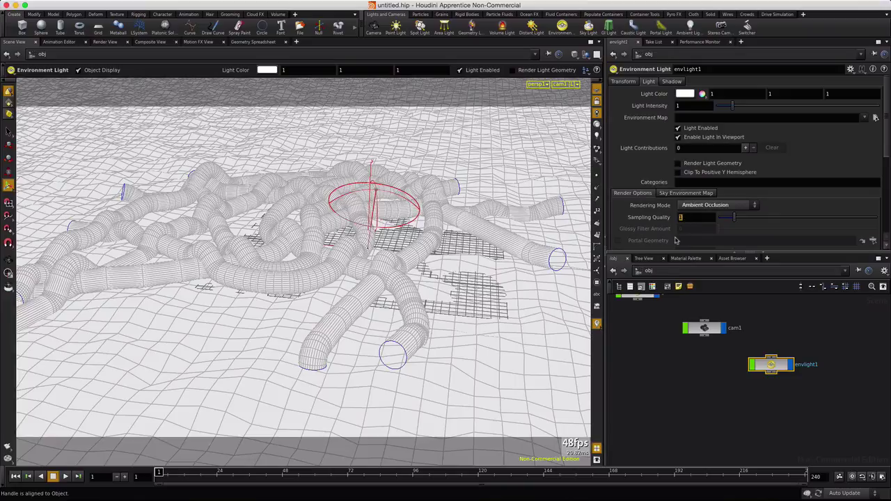
text(5)
drag(334, 285, 331, 273)
drag(245, 285, 212, 277)
key(Return)
Start a render preview of the scene through the camera /obj/cam1
click(114, 42)
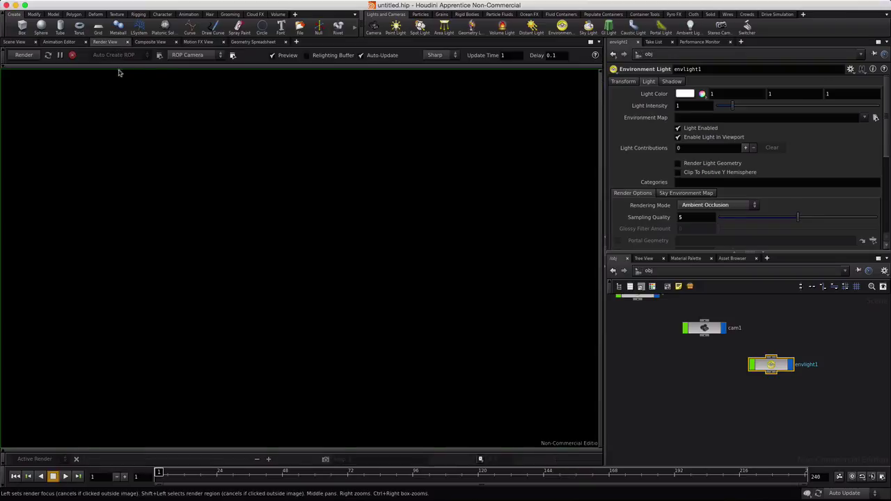
click(202, 55)
click(184, 78)
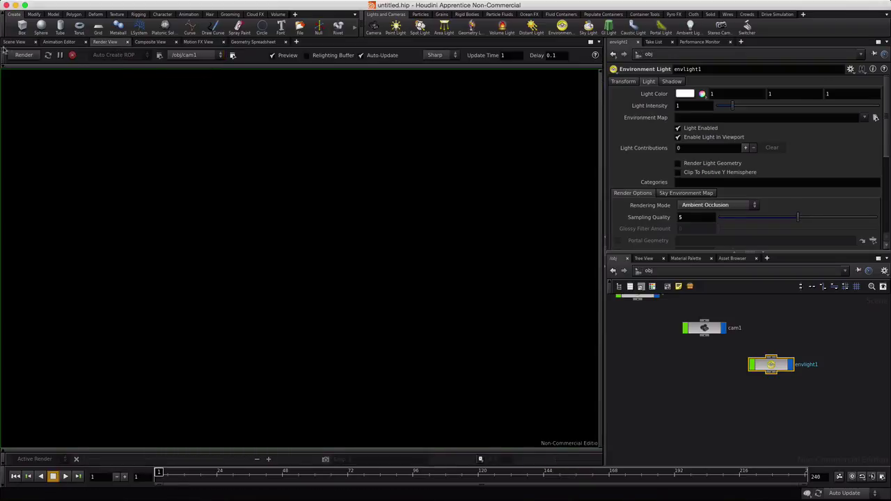
click(24, 55)
Set mantra_ipr's Pixel Samples to 2 by 2 and Min Ray Samples to 2, disable Ray Variance Antialiasing, and turn off progressive render previewing
click(638, 271)
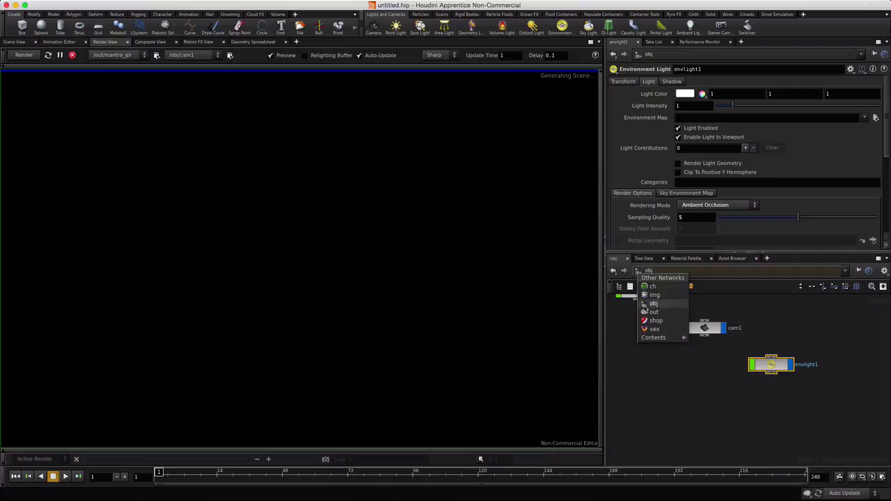
click(654, 312)
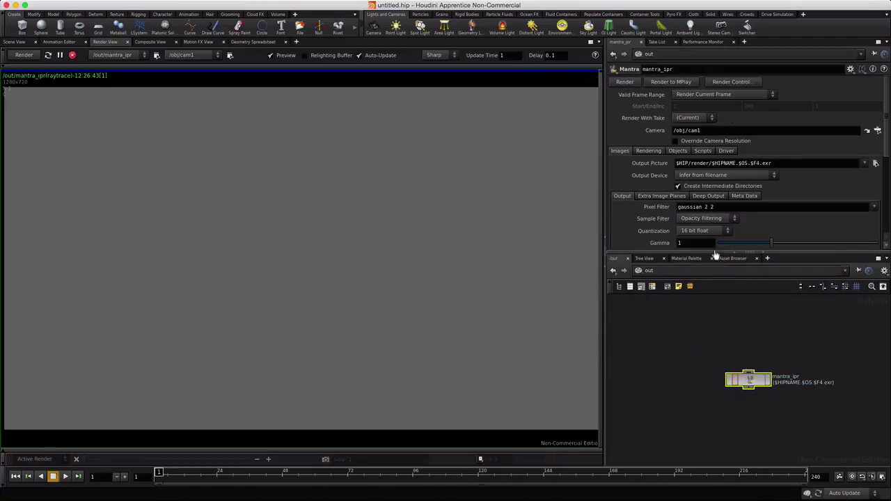
click(655, 151)
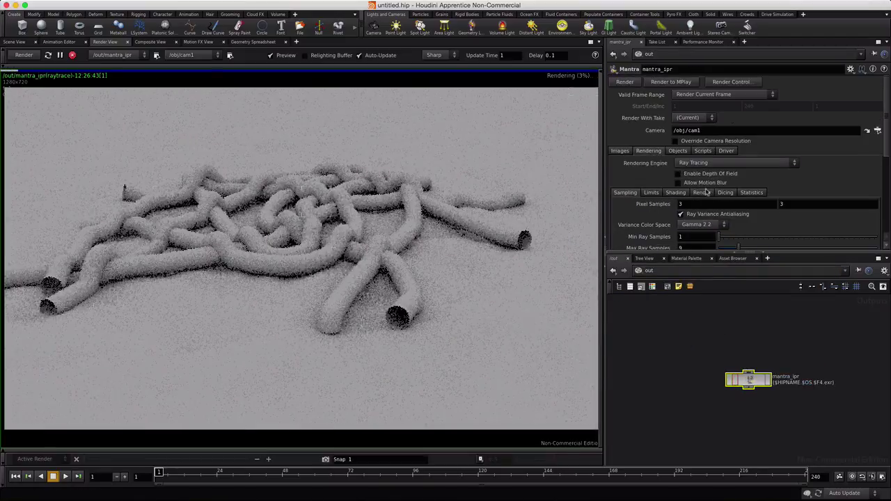
click(701, 192)
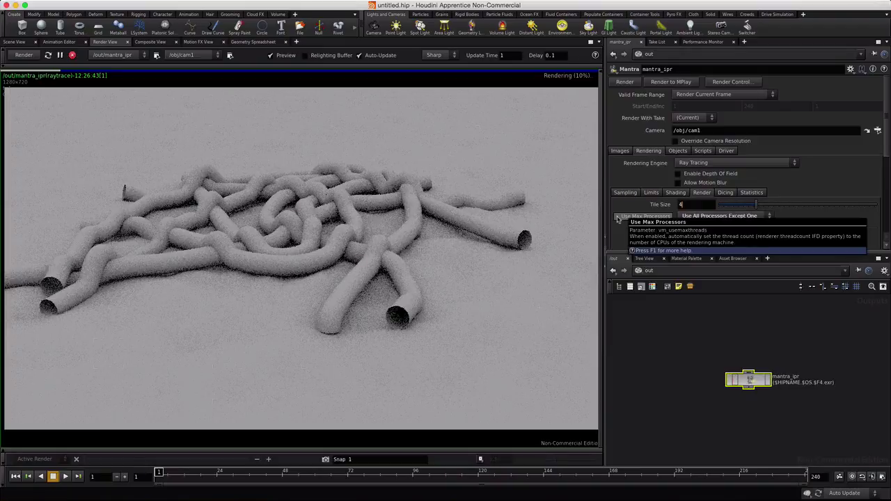
click(625, 192)
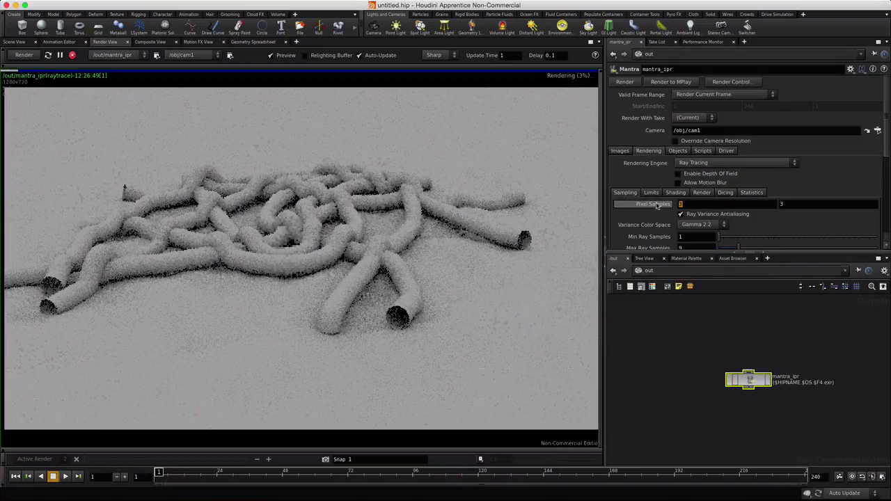
mouse_move(654, 205)
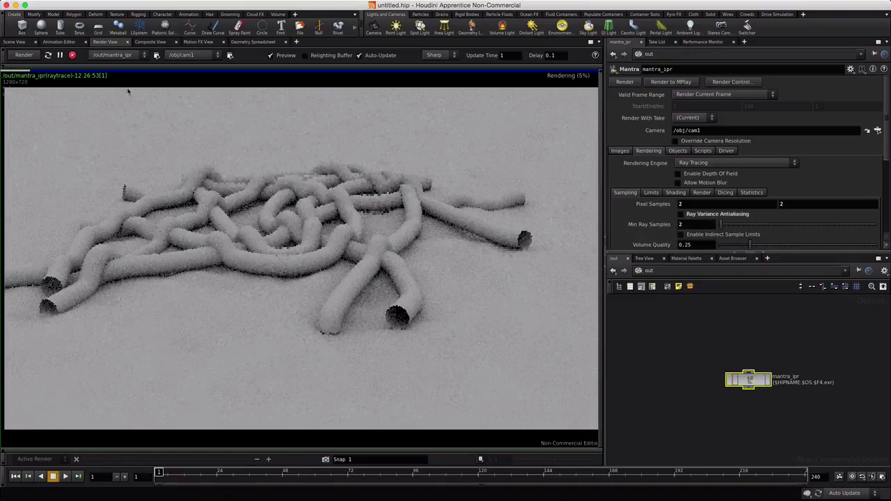
click(270, 55)
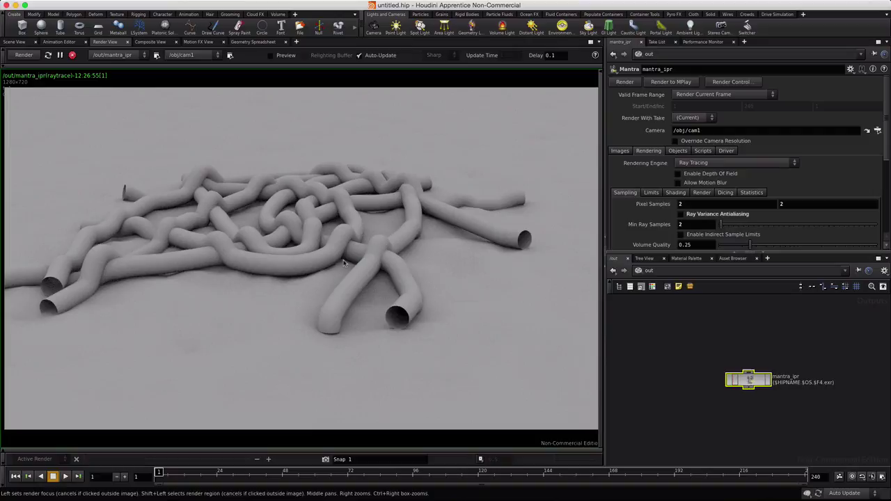
Return to the object network, lay out its nodes, and rename geo1 as cables
click(640, 272)
click(648, 307)
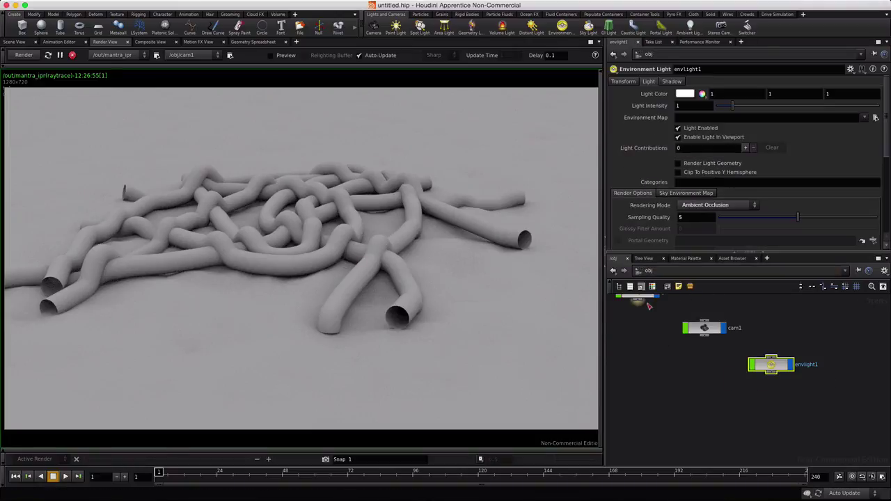
key(l)
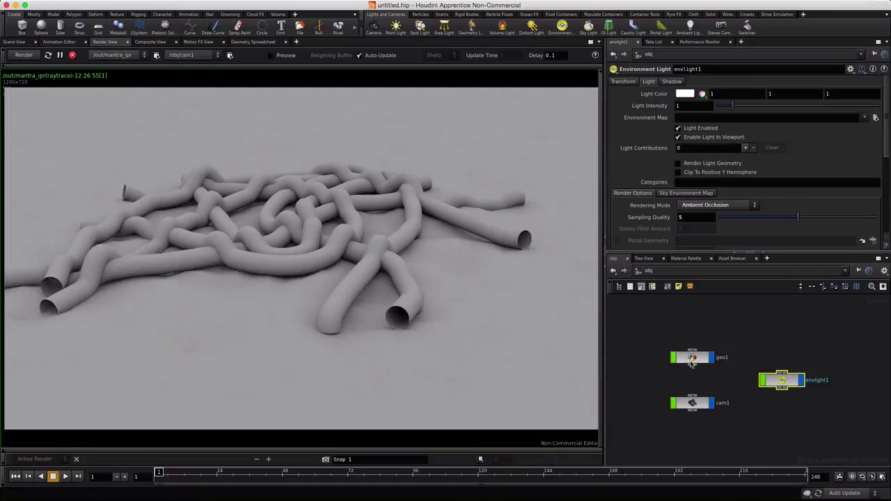
double_click(722, 357)
text(cables)
key(Return)
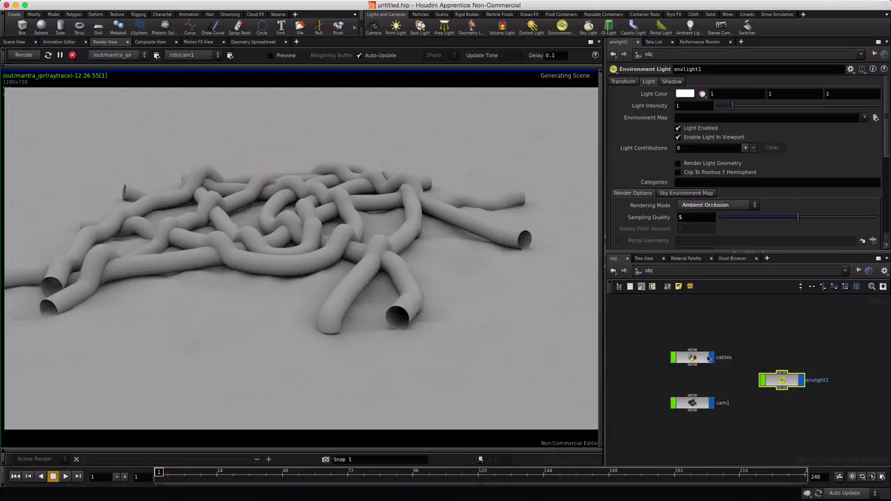
Inside the cables network, place mountain1 directly beneath grid1 and set its Height to 0.5
double_click(702, 358)
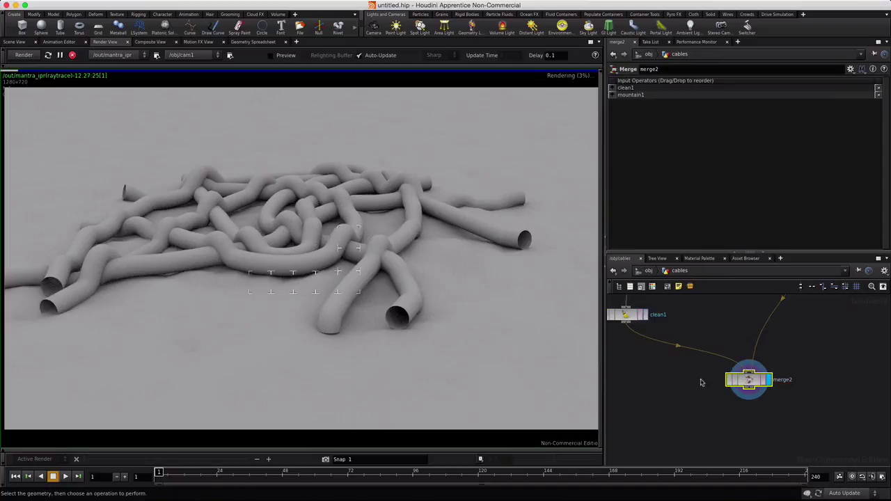
key(h)
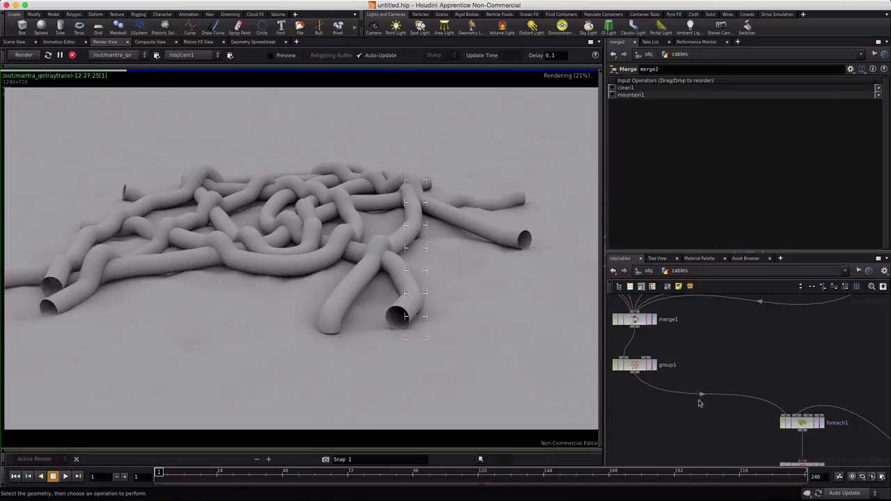
key(h)
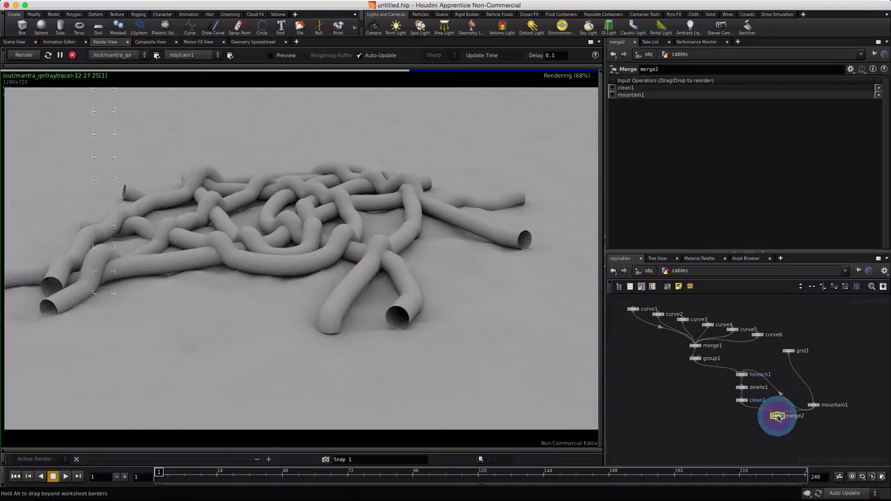
drag(778, 416, 777, 420)
scroll(778, 421, up, 2)
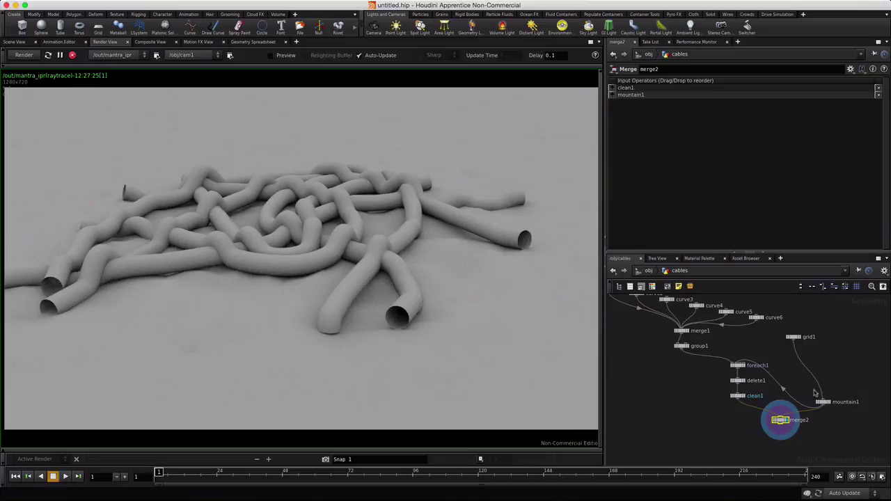
drag(822, 403, 793, 364)
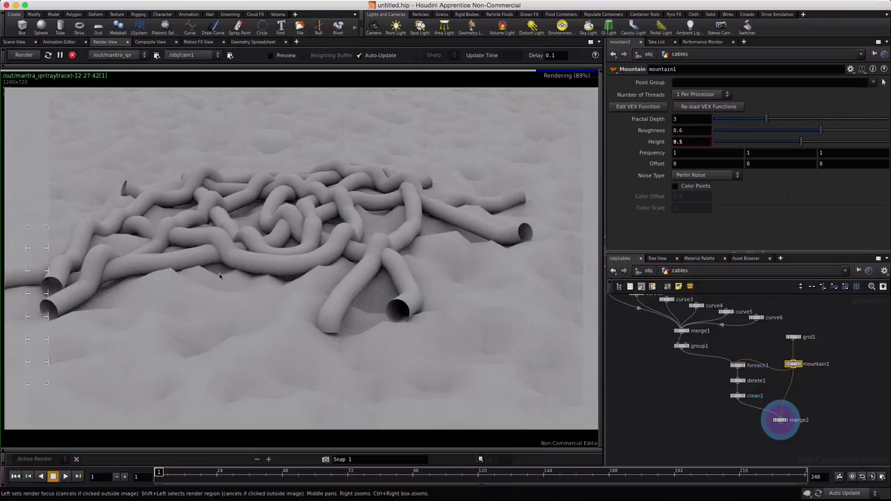
Set grid1 to 400 rows and 400 columns, and set mountain1's Frequency to 0.7 on all three axes
click(793, 338)
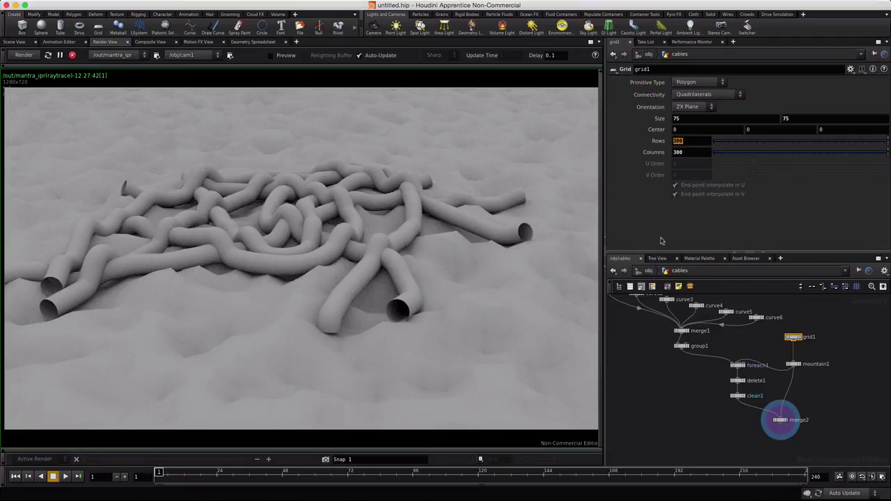
key(Tab)
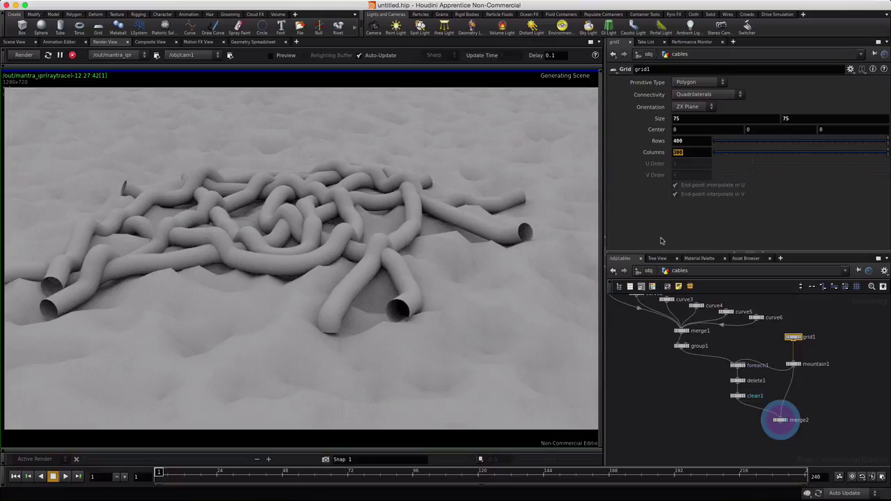
text(400)
key(Return)
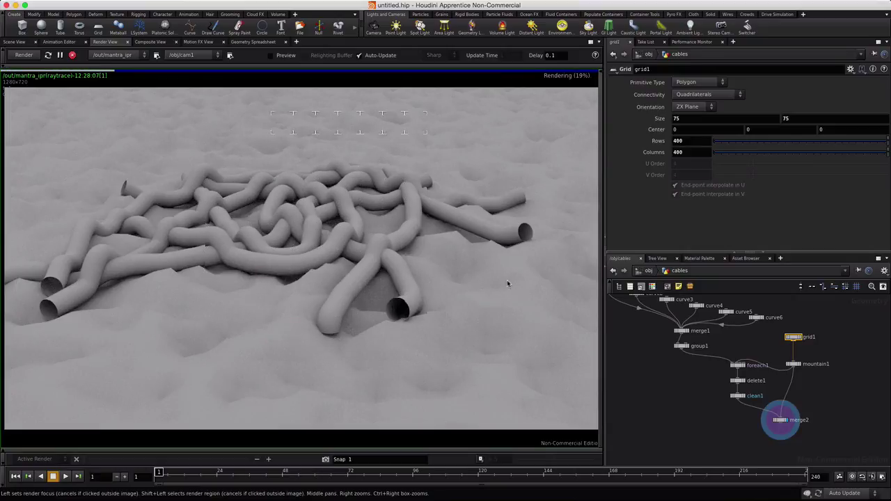
click(794, 364)
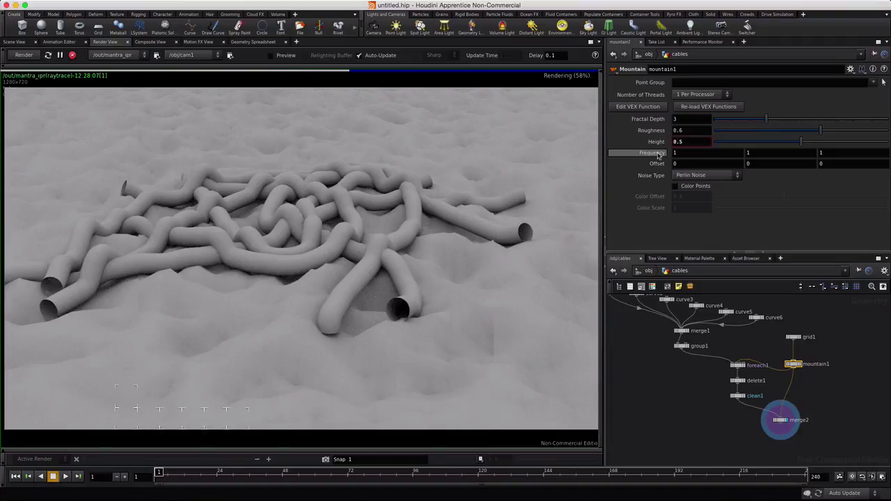
middle_drag(659, 154, 452, 174)
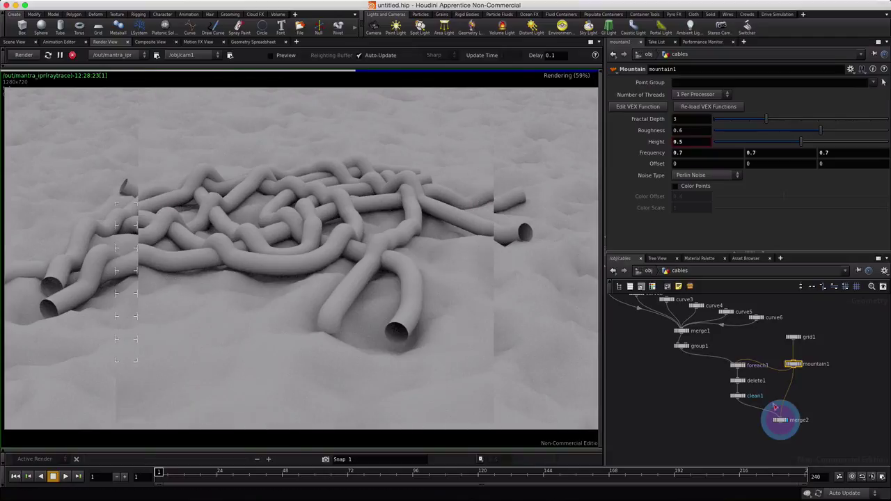
Inside foreach1, link ray1's Lift to circle1's Uniform Scale with a relative reference
double_click(738, 366)
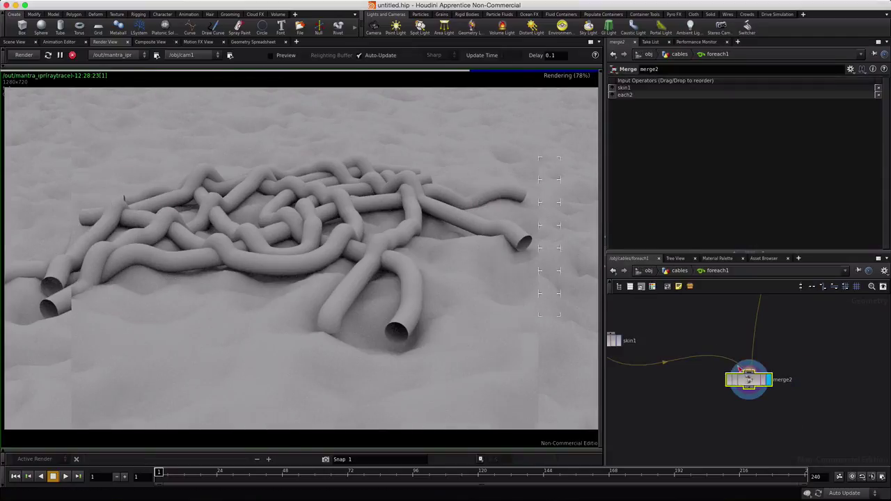
key(h)
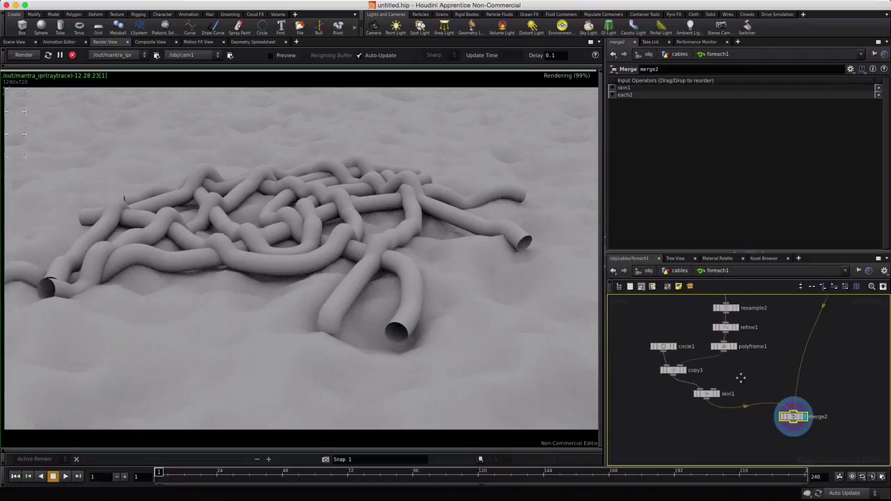
click(675, 355)
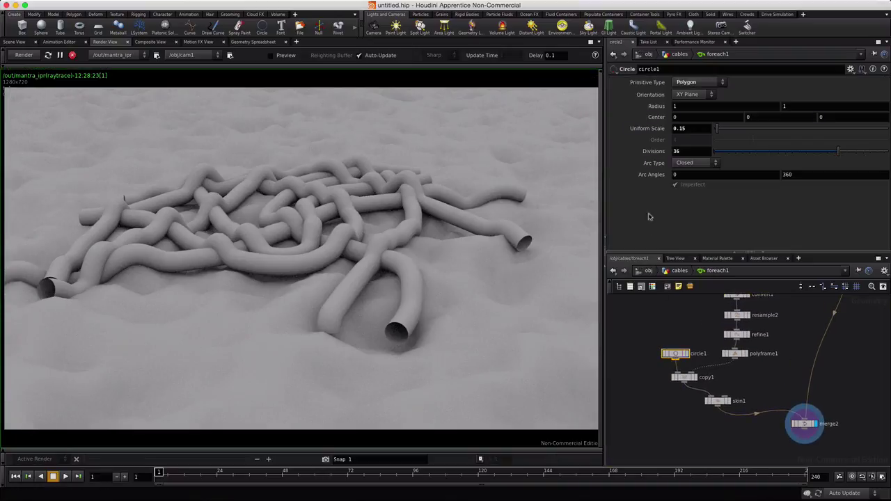
right_click(653, 131)
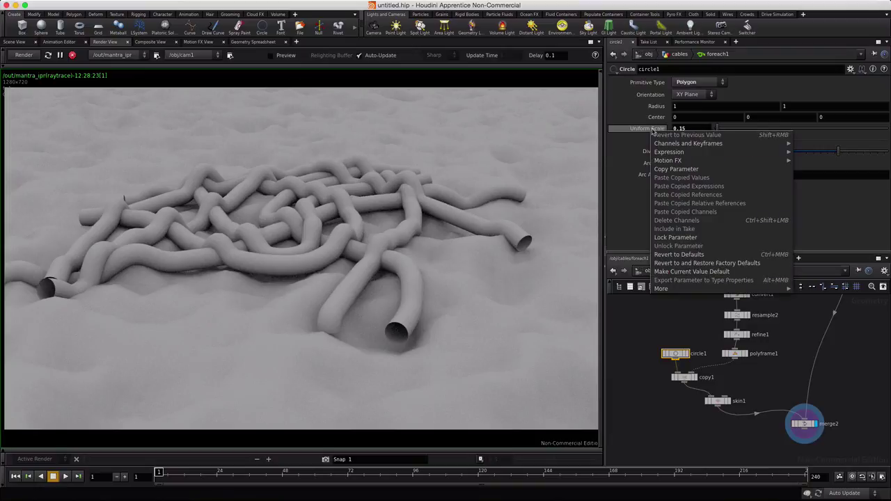
click(676, 169)
middle_drag(694, 331, 685, 415)
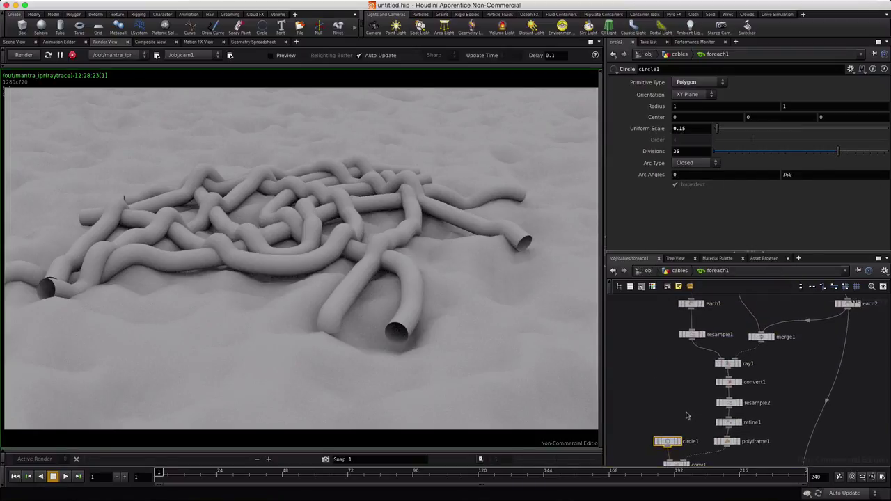
click(728, 363)
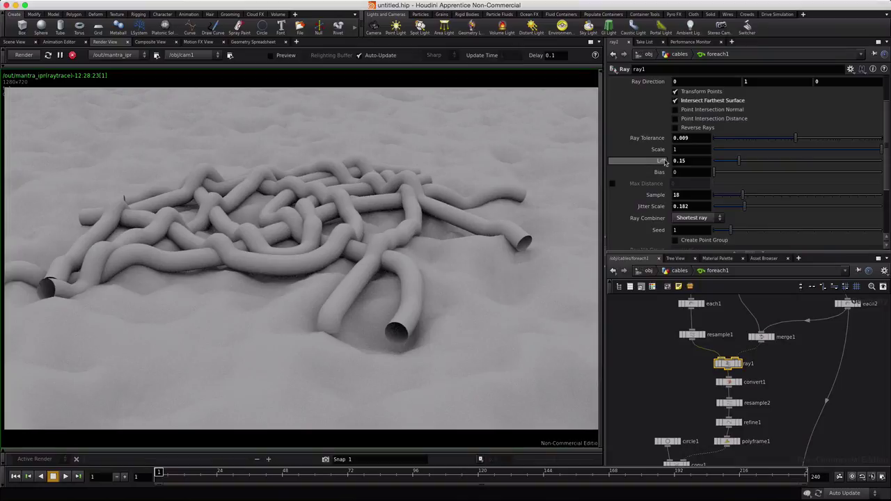
right_click(663, 161)
click(713, 234)
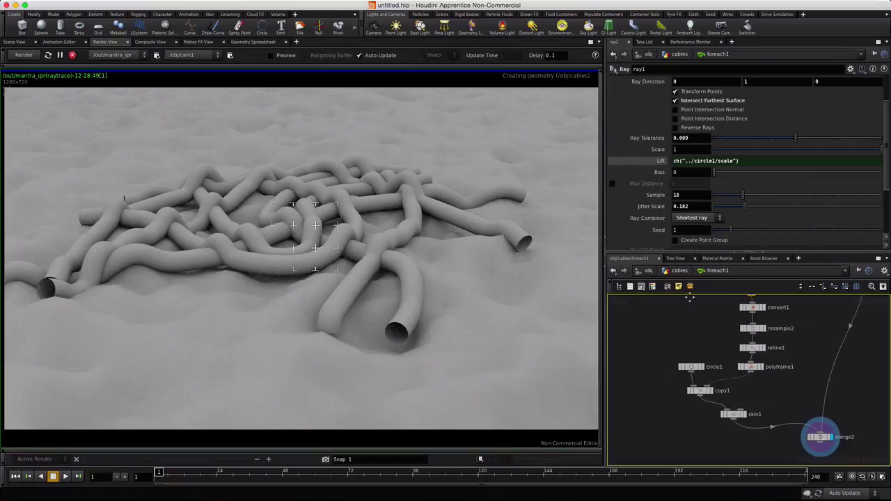
Set circle1's Uniform Scale to 0.25 and bypass the refine1 node
click(690, 369)
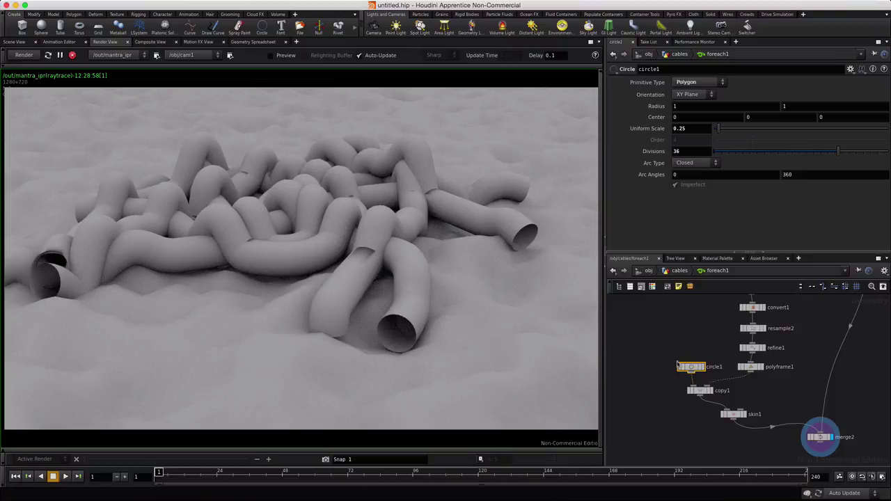
click(743, 349)
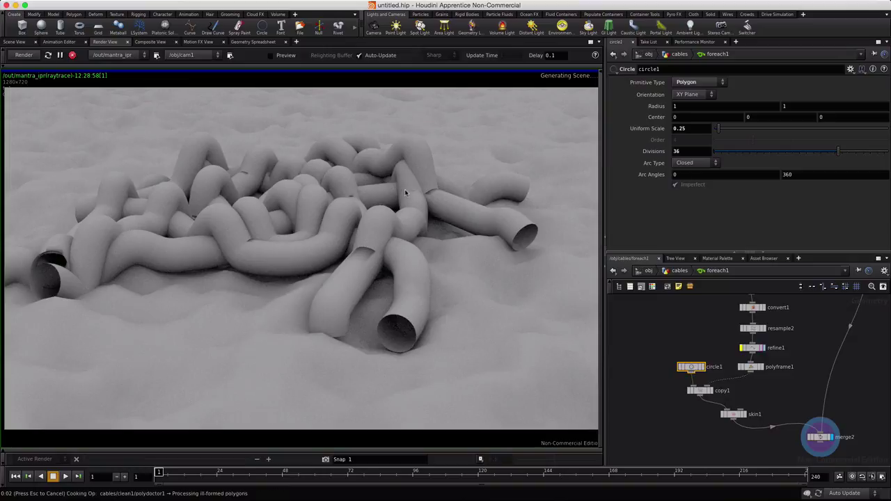